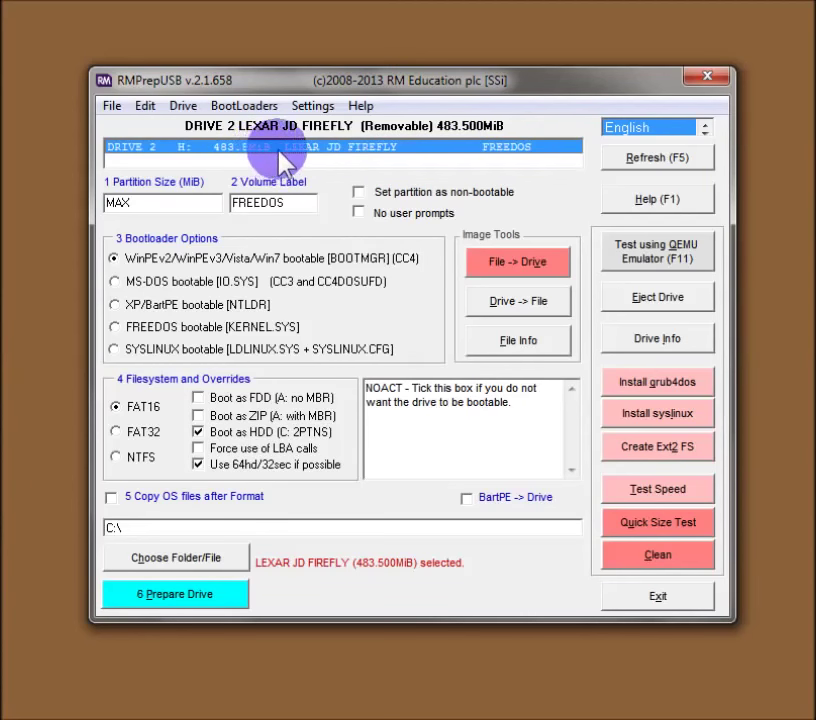
mouse_move(197, 190)
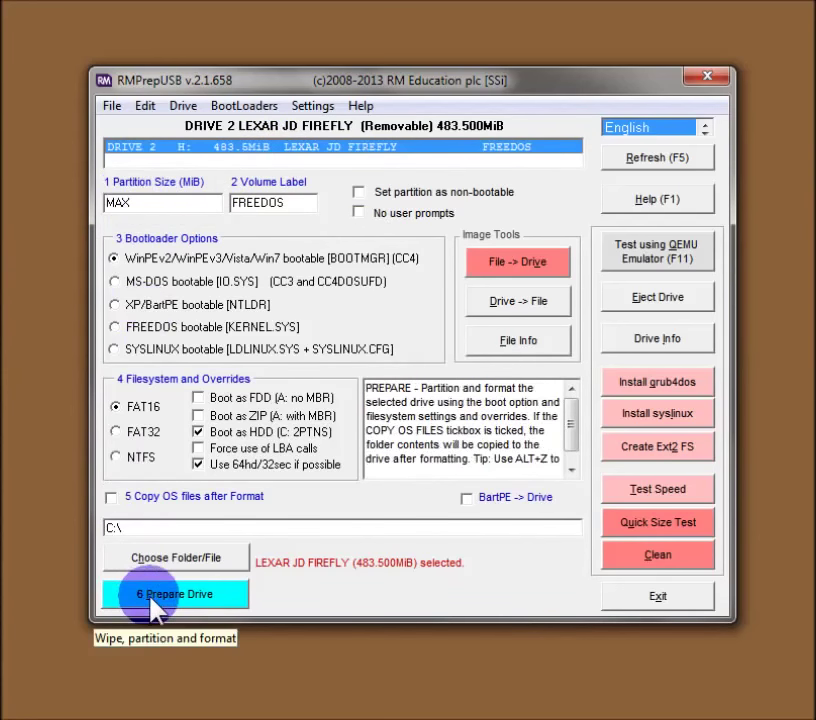
left_click_drag(164, 204, 107, 212)
left_click(172, 208)
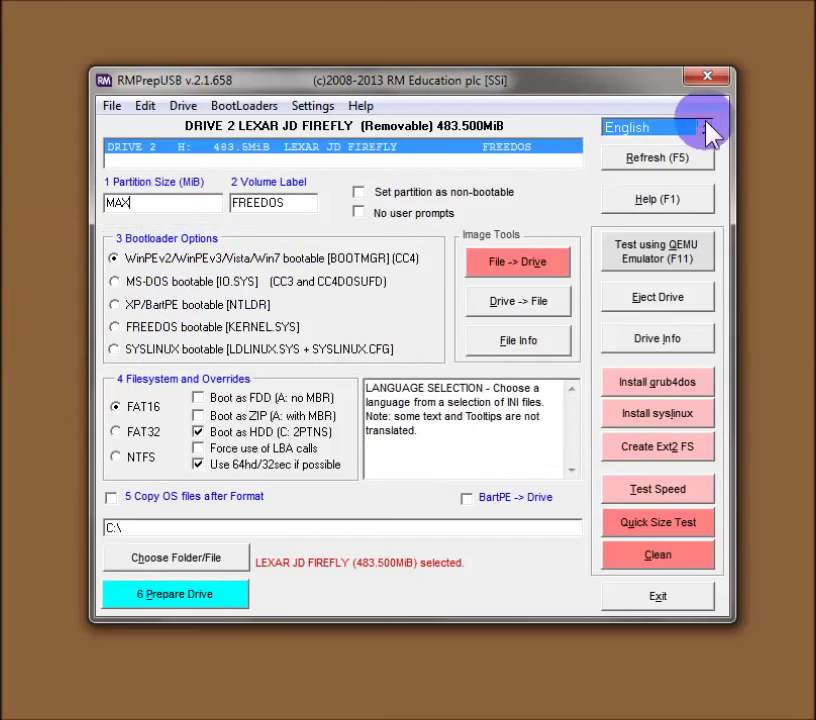
Try the interface language in Chinese Traditional and German, and switch it back to English
scroll(708, 128, "up", 1)
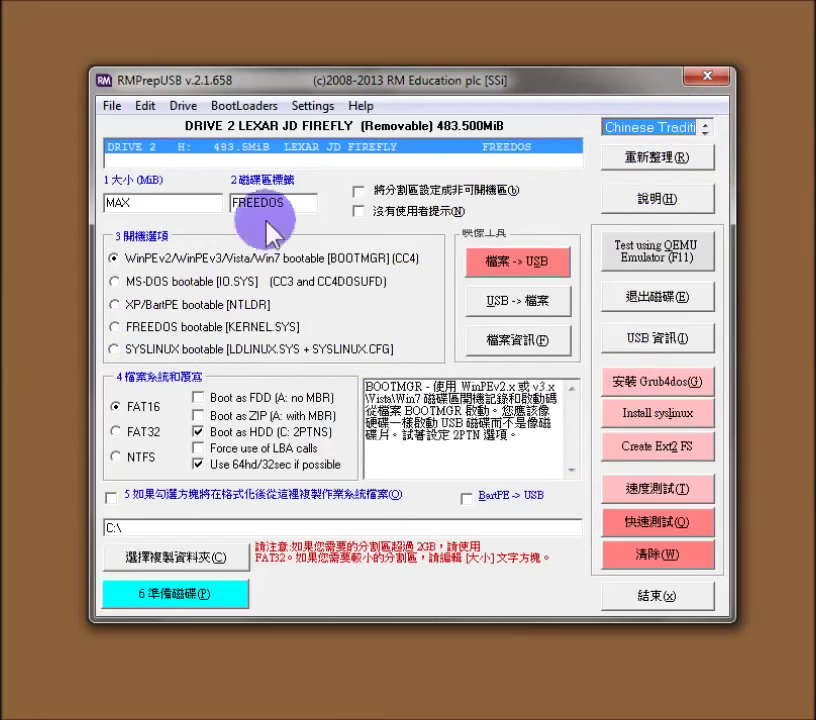
left_click(703, 128)
left_click(698, 139)
scroll(690, 130, "down", 1)
scroll(700, 132, "down", 1)
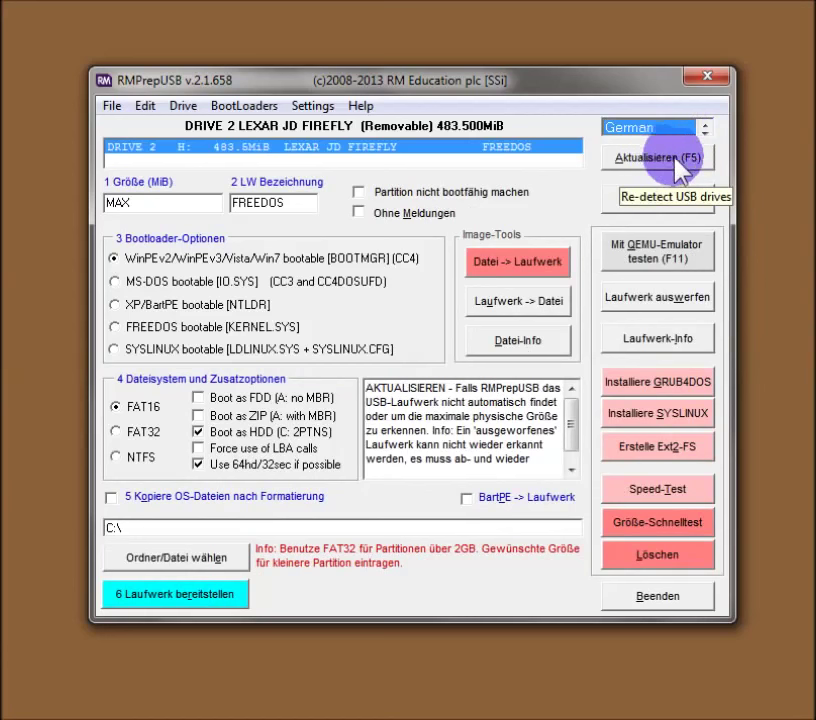
scroll(705, 130, "down", 1)
scroll(707, 132, "up", 3)
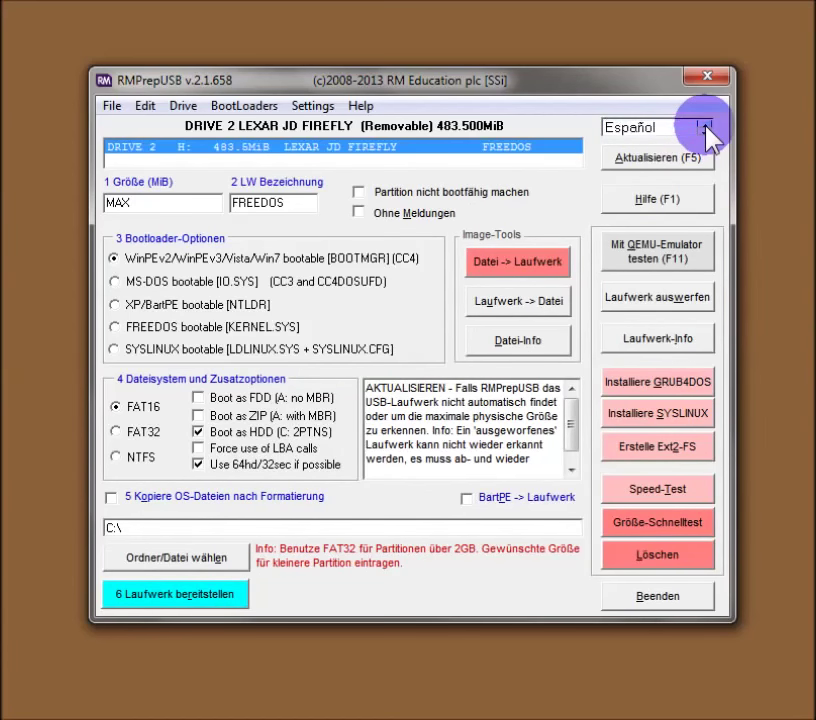
scroll(703, 130, "up", 1)
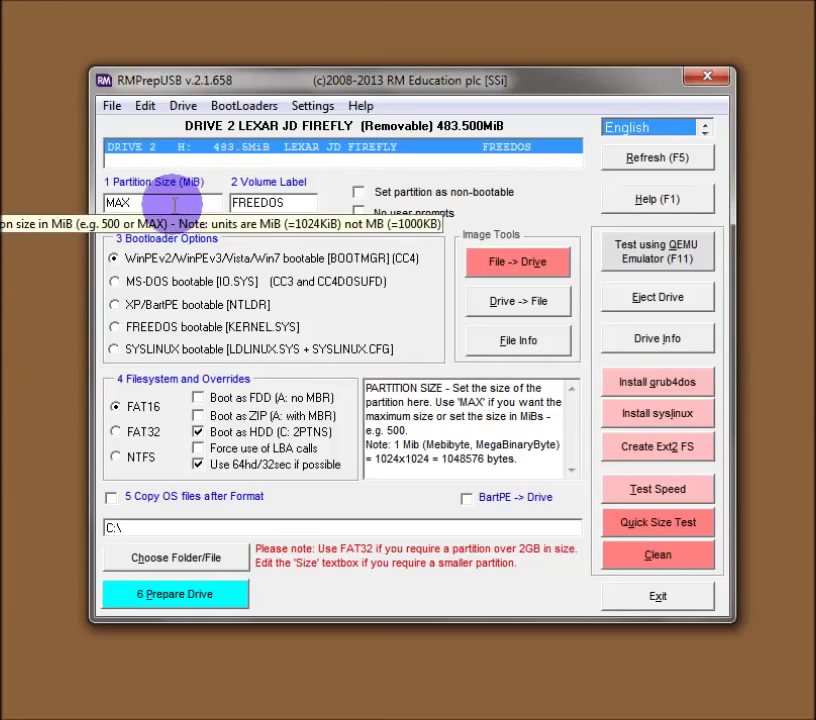
Try the WinPE/Vista/Win7, MS-DOS, XP/BartPE, FREEDOS and SYSLINUX bootloader options in turn to compare their help descriptions
left_click_drag(293, 202, 229, 204)
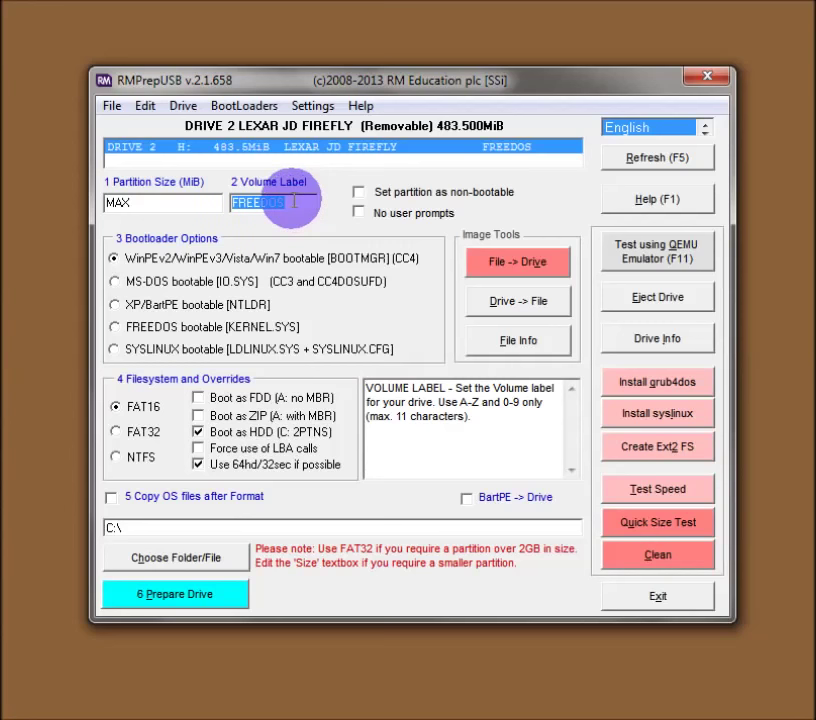
left_click(164, 282)
left_click(196, 305)
left_click(195, 258)
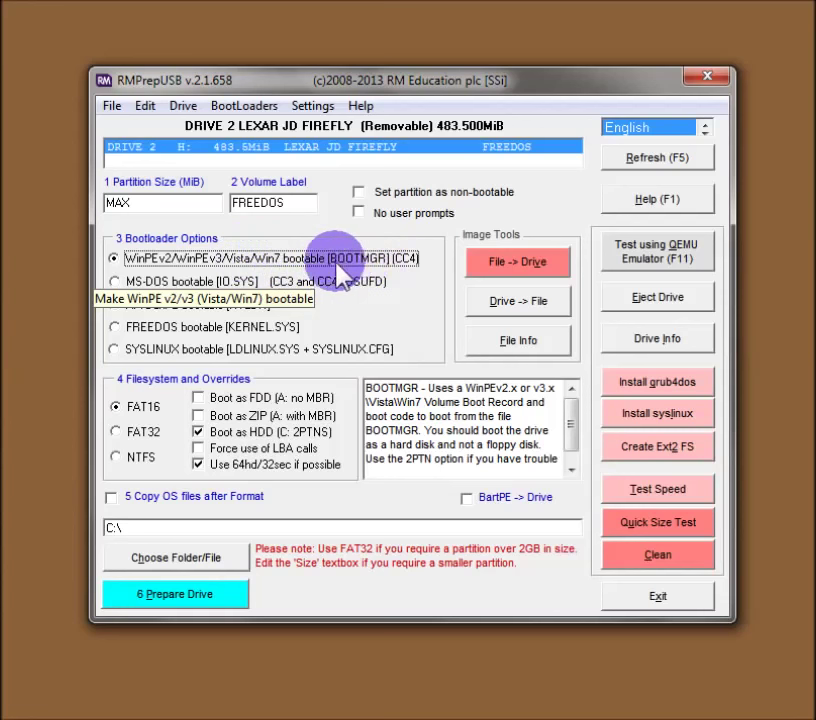
left_click(240, 282)
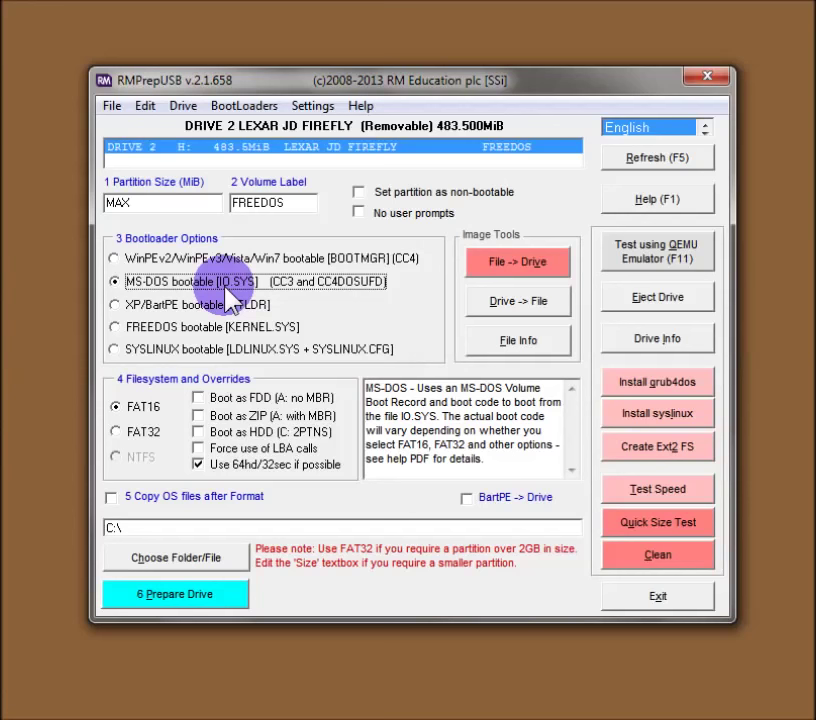
left_click(207, 306)
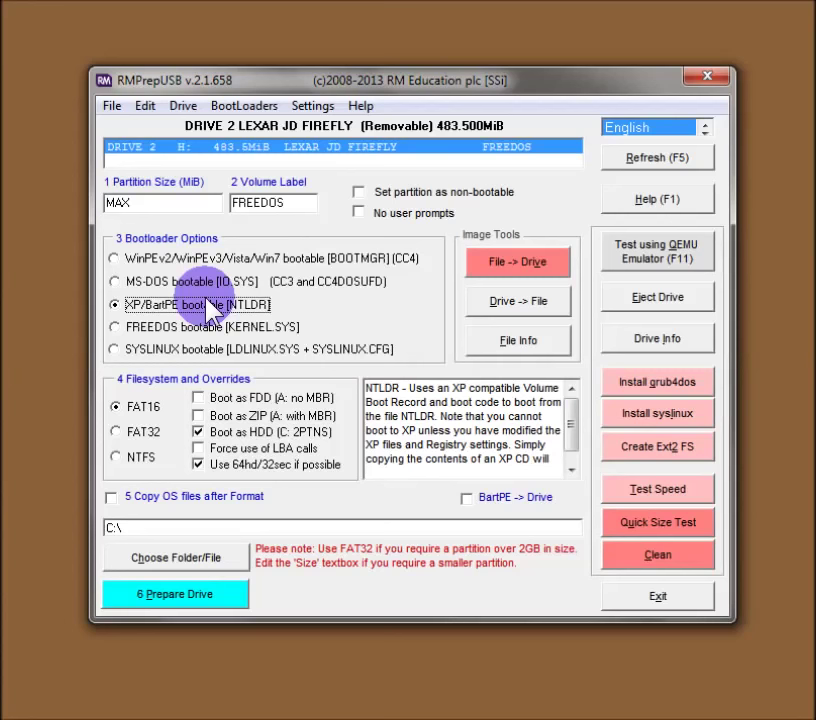
left_click(208, 327)
left_click(207, 349)
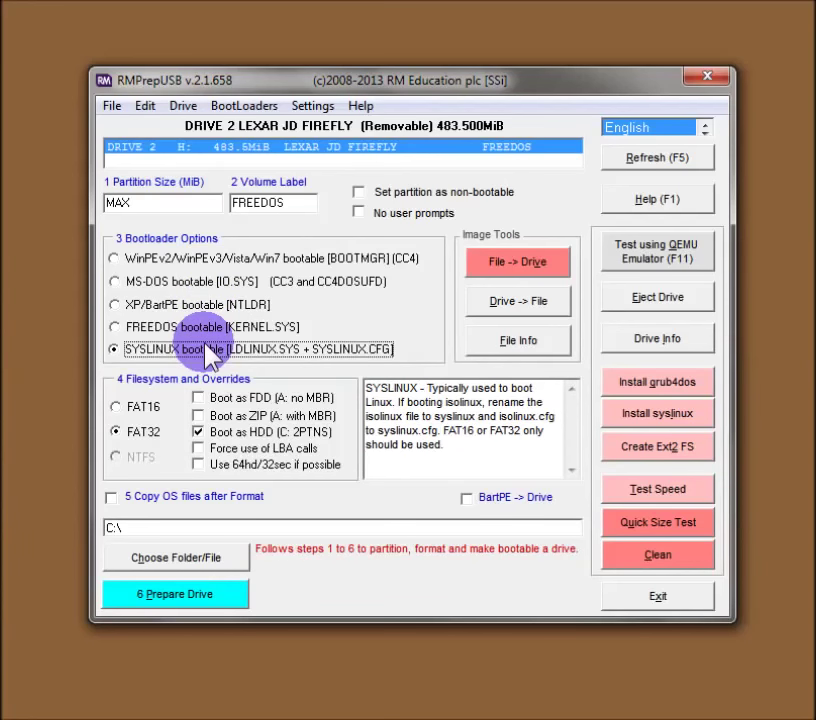
Choose the FREEDOS bootable [KERNEL.SYS] bootloader and agree to copy the FreeDOS boot files after formatting
left_click(213, 330)
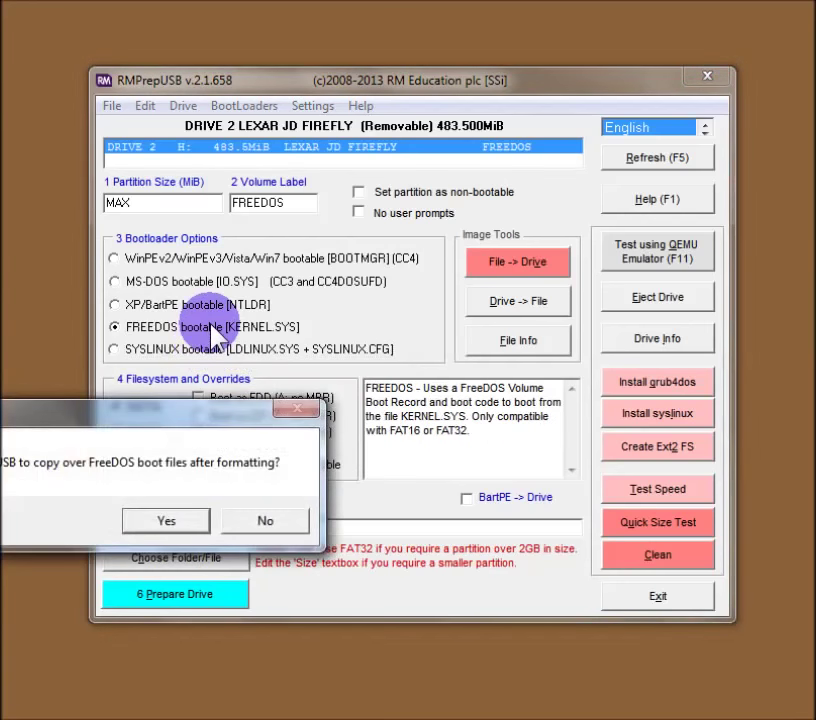
left_click_drag(100, 415, 365, 418)
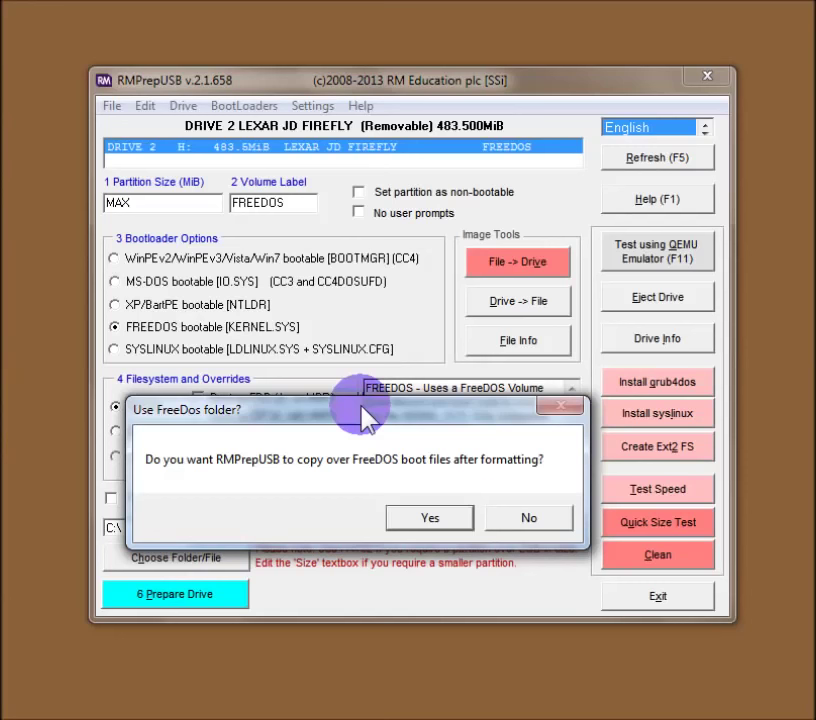
left_click(423, 518)
left_click_drag(264, 528, 112, 551)
left_click(168, 528)
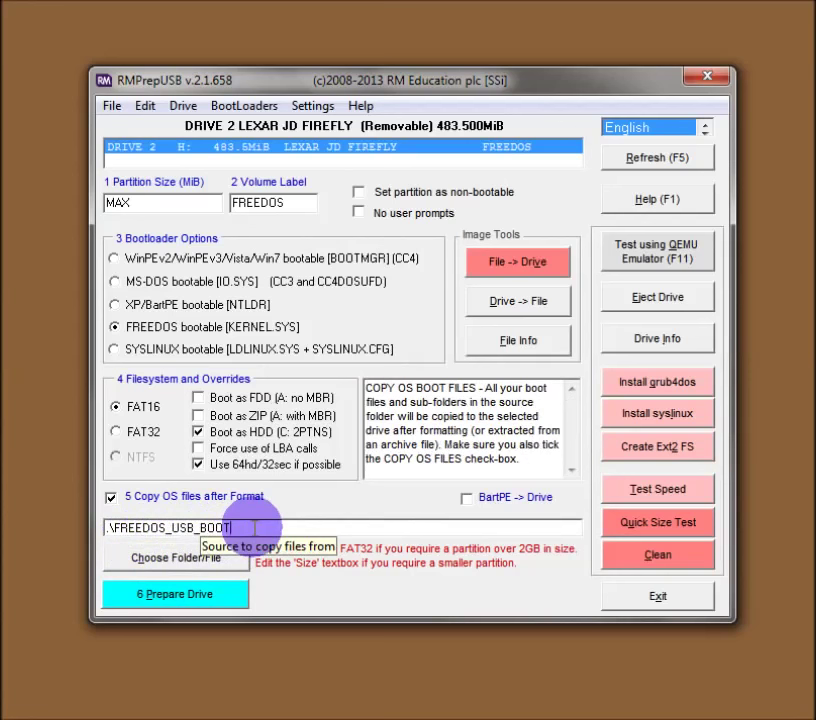
Try the FAT32 and NTFS filesystems with the XP/BartPE bootloader, and return to the FREEDOS bootloader
left_click(162, 403)
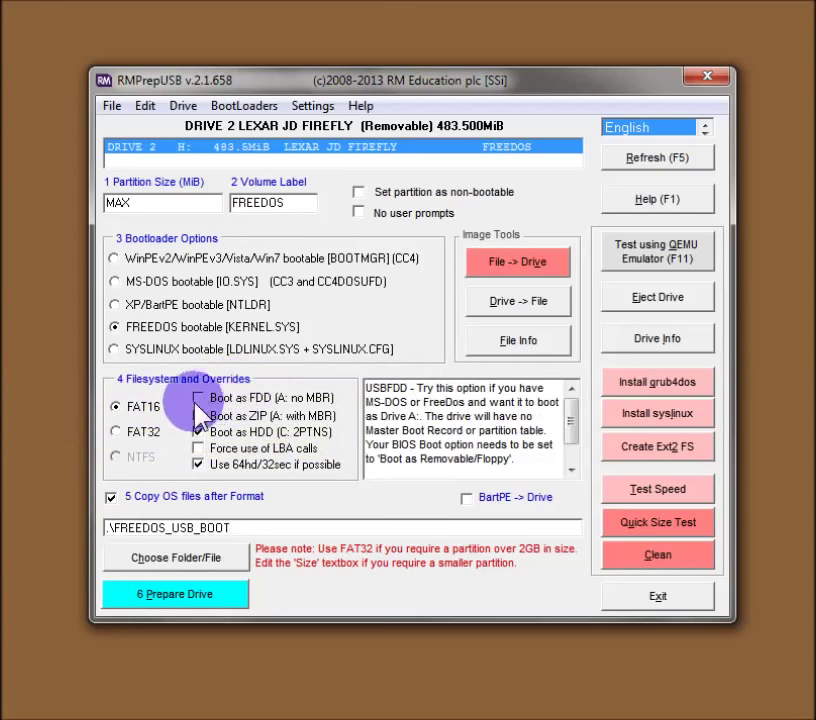
left_click(148, 410)
left_click(139, 431)
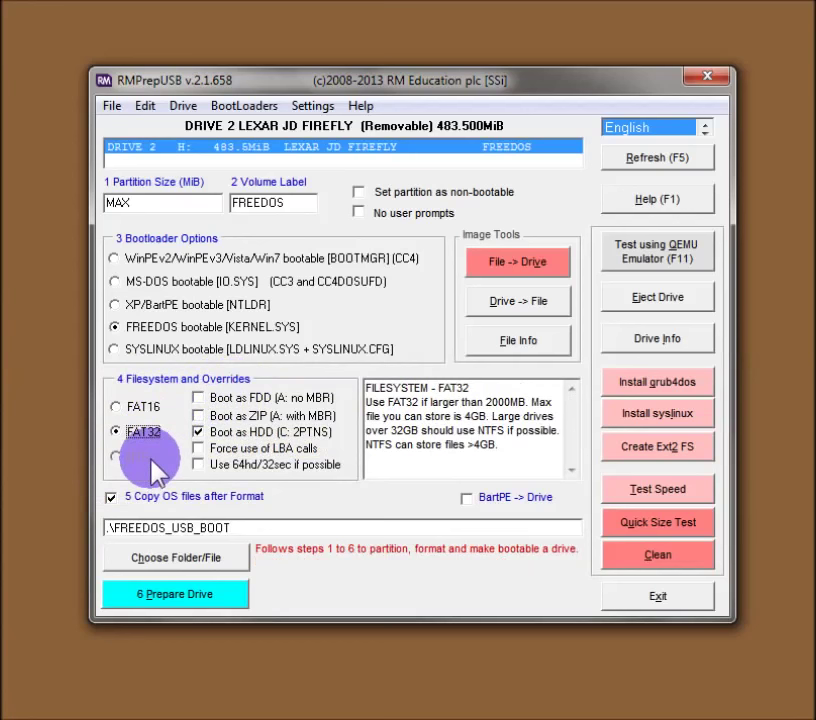
left_click(155, 258)
left_click(152, 307)
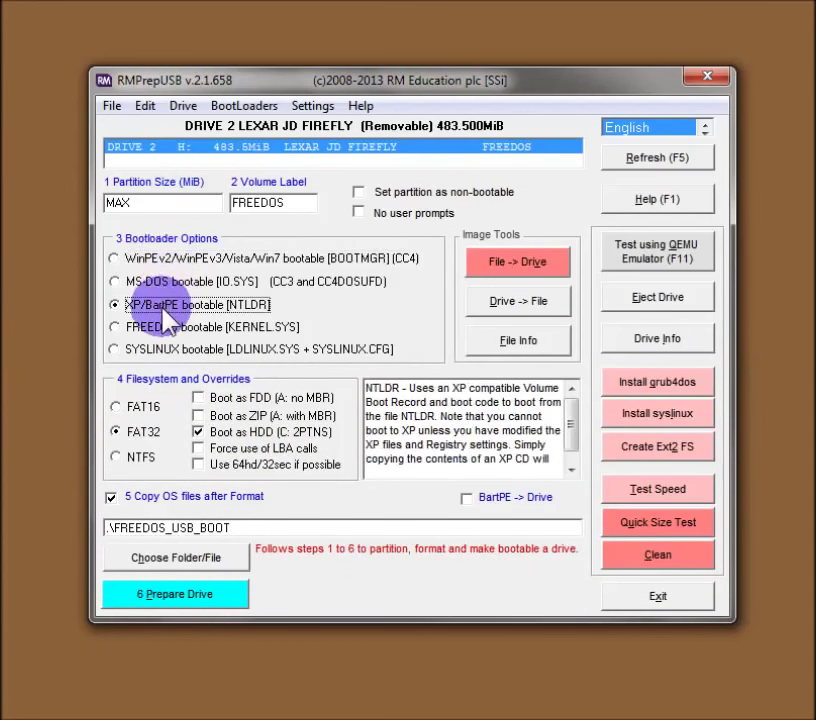
left_click(118, 458)
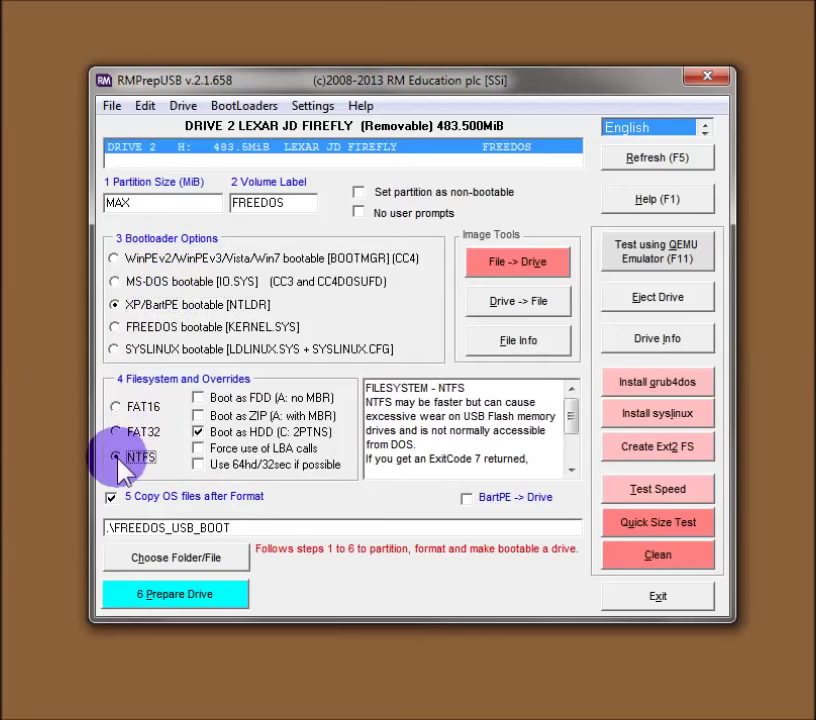
left_click(117, 431)
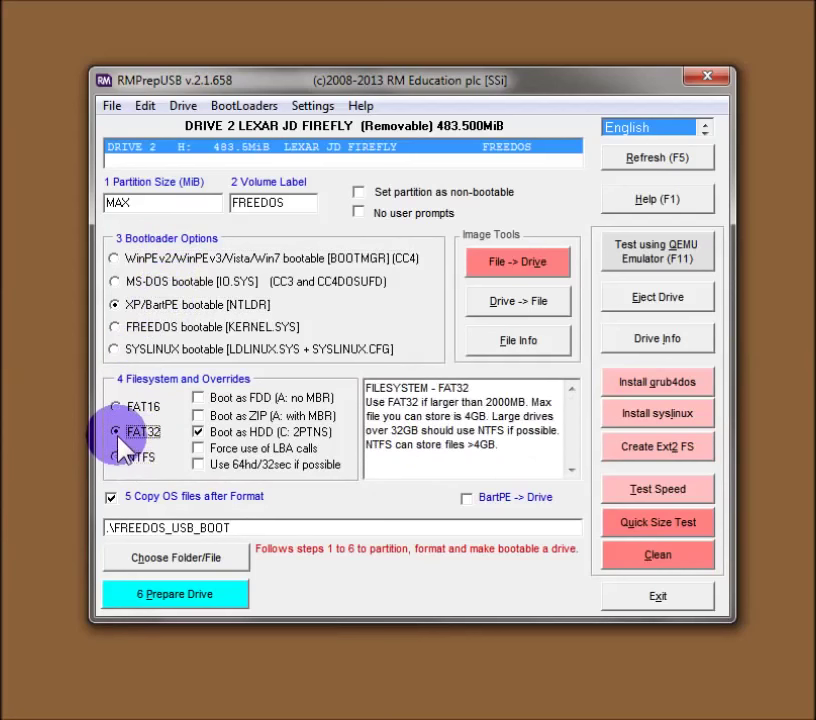
left_click(116, 327)
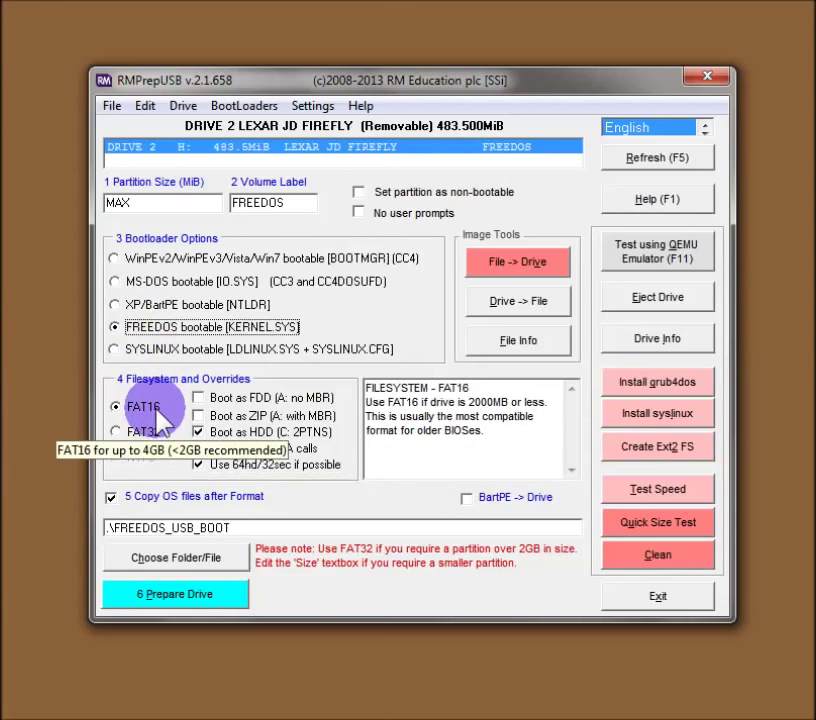
Set the filesystem to FAT32 and keep the Boot as HDD (C: 2PTNS) override enabled
left_click(145, 432)
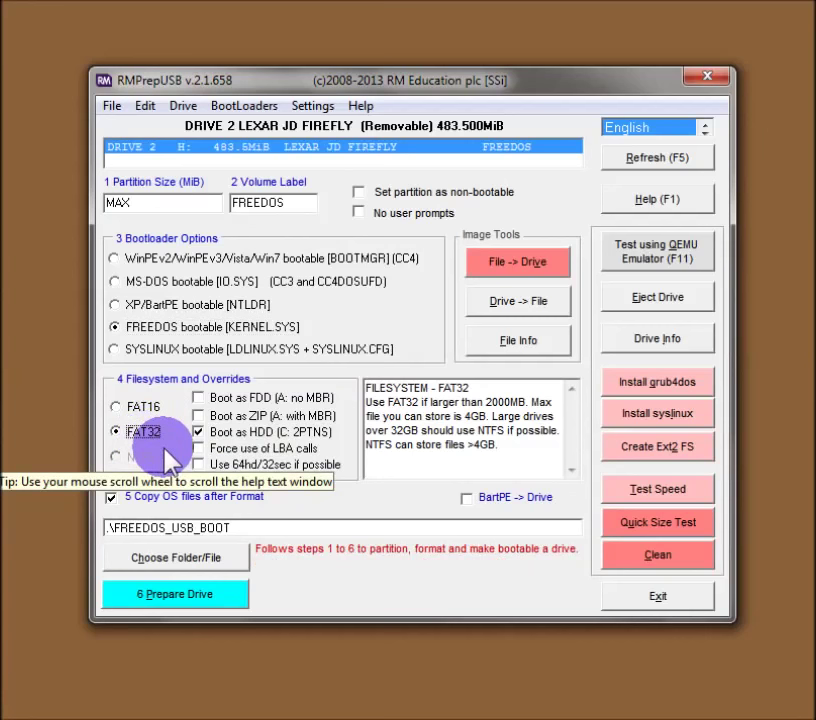
mouse_move(200, 433)
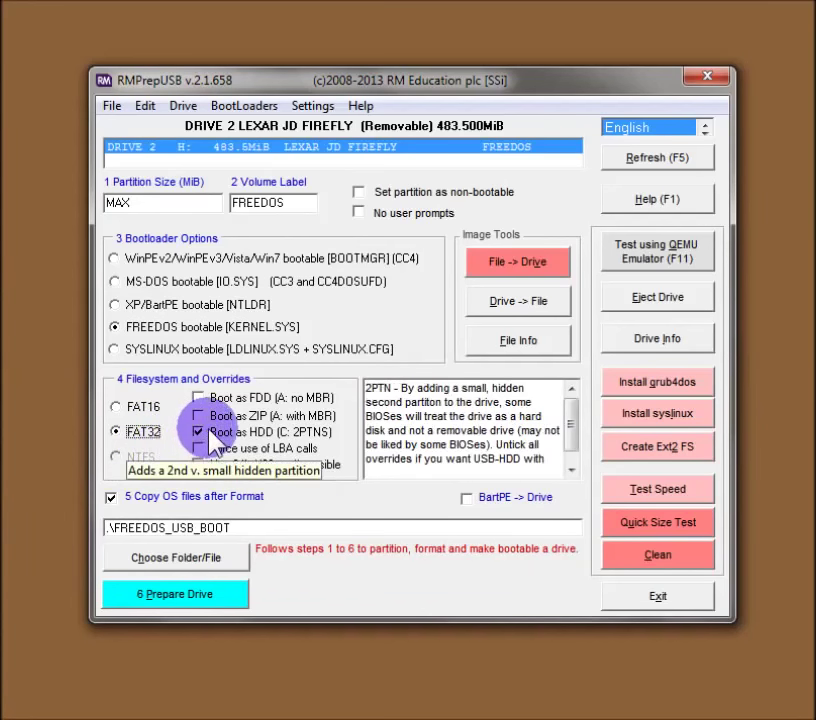
mouse_move(207, 468)
mouse_move(250, 396)
mouse_move(237, 461)
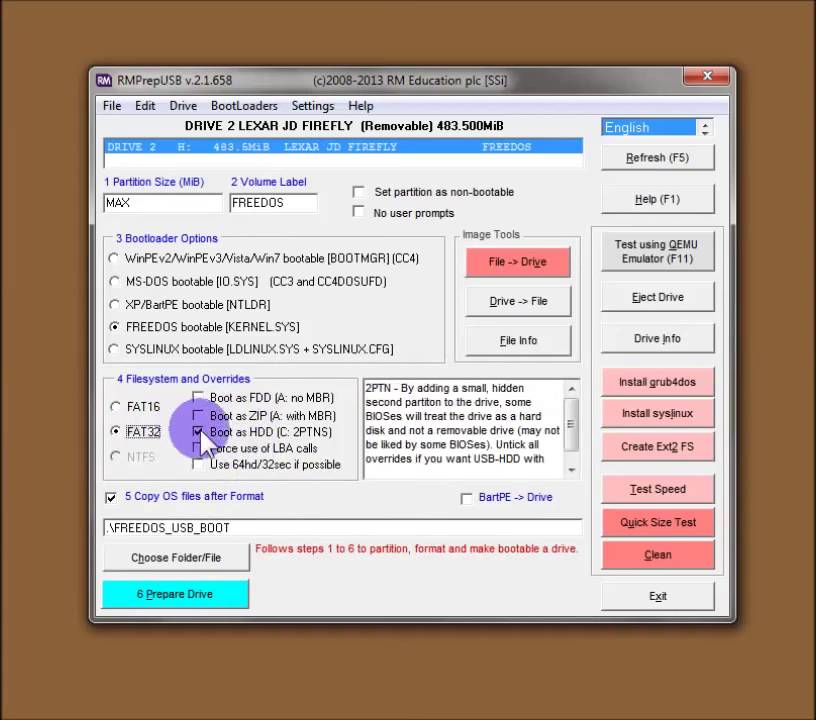
left_click(313, 437)
left_click(298, 436)
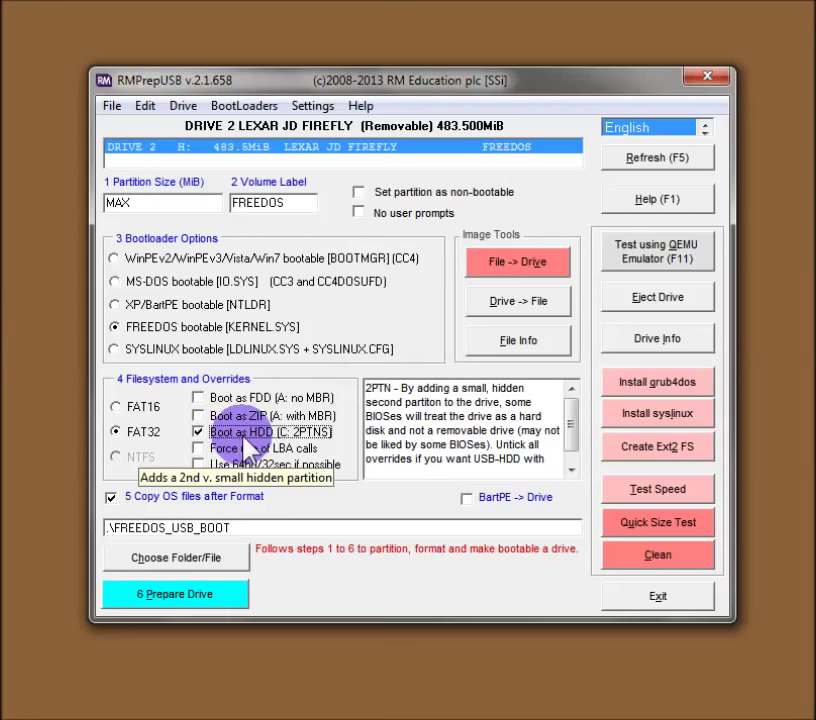
Try FAT16 with the 64hd/32sec and Force use of LBA calls overrides, and return to FAT32 with both cleared
left_click(137, 406)
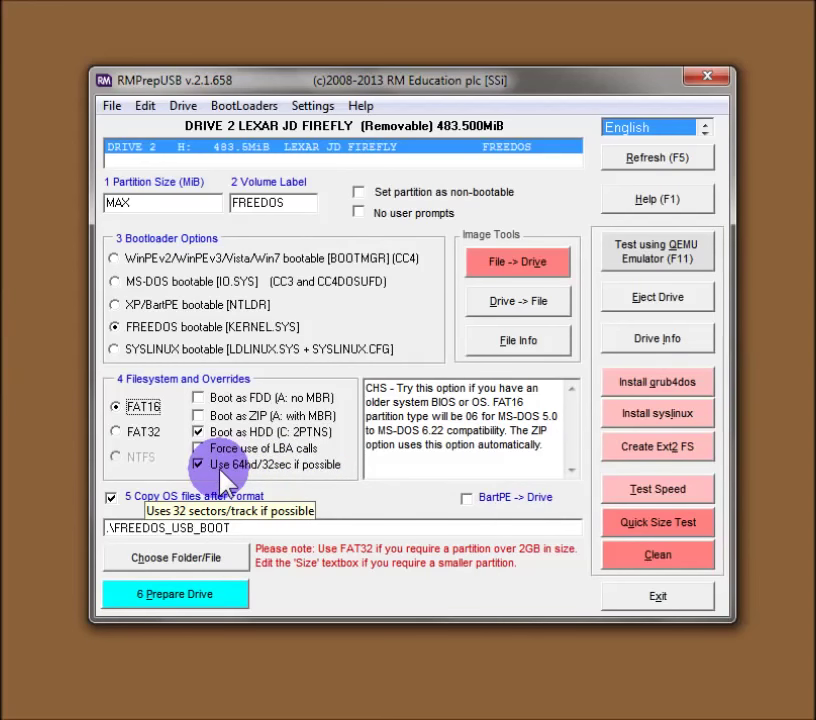
left_click(199, 465)
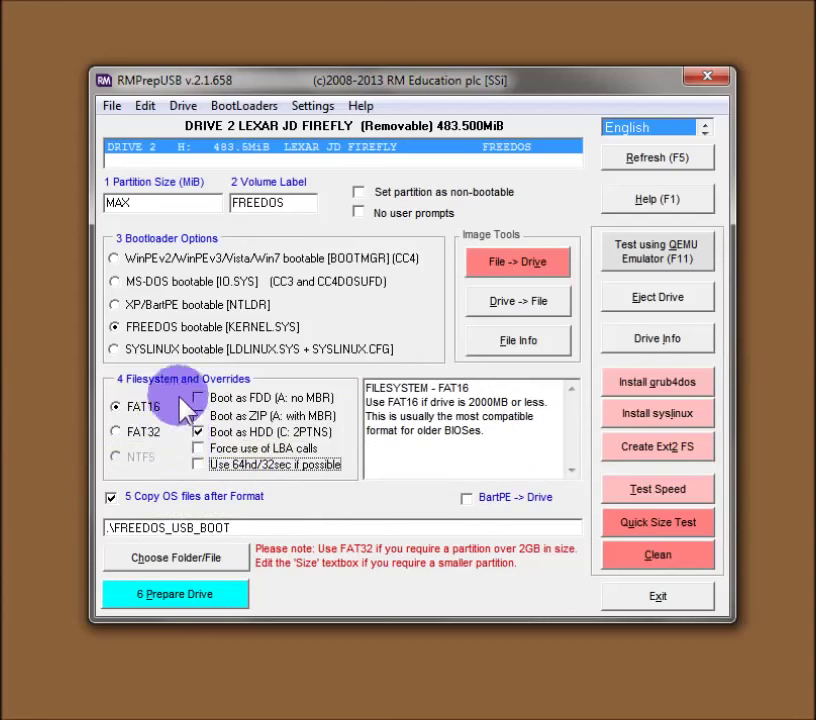
left_click(199, 465)
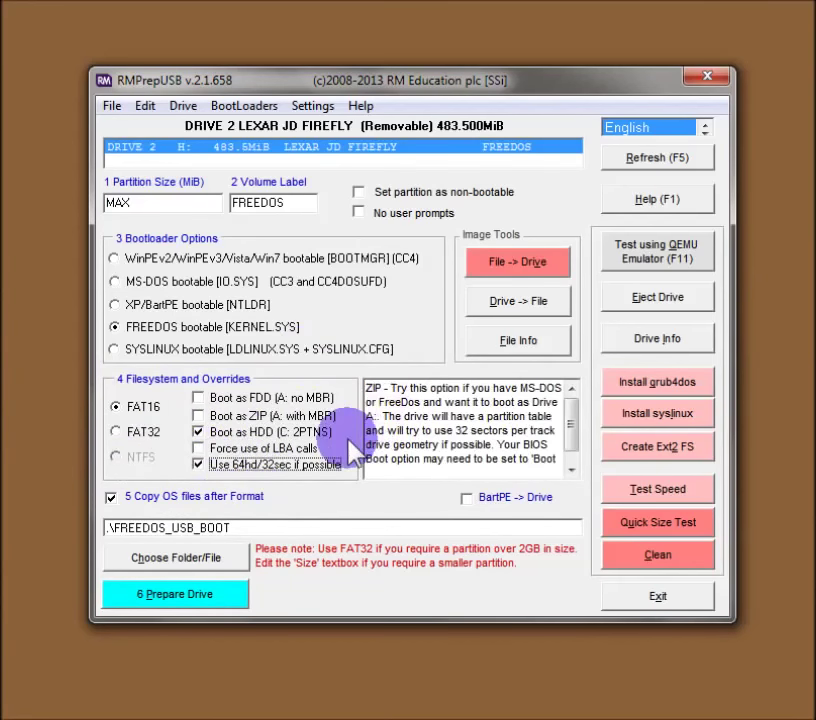
left_click(198, 447)
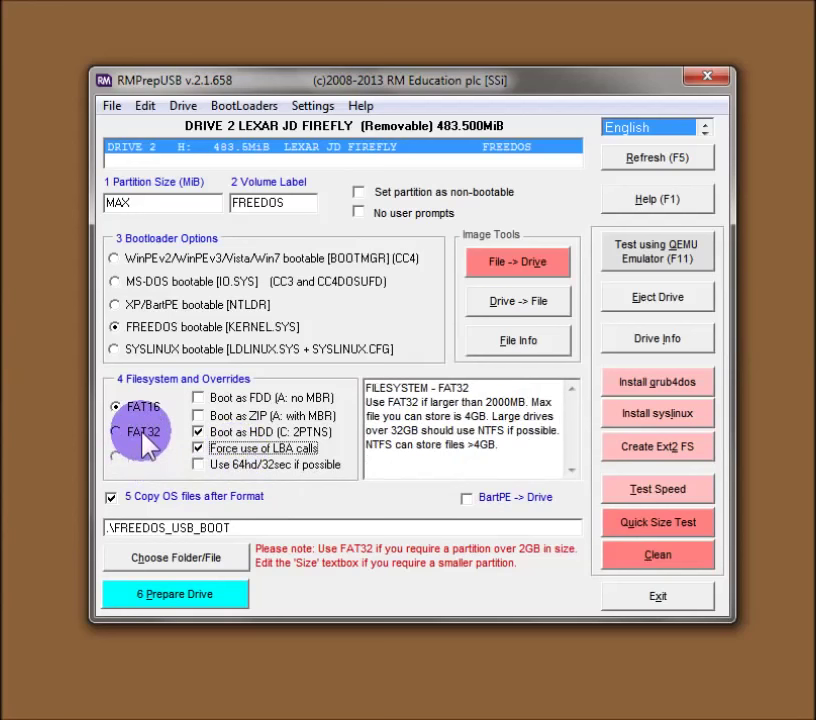
left_click(128, 433)
left_click(198, 449)
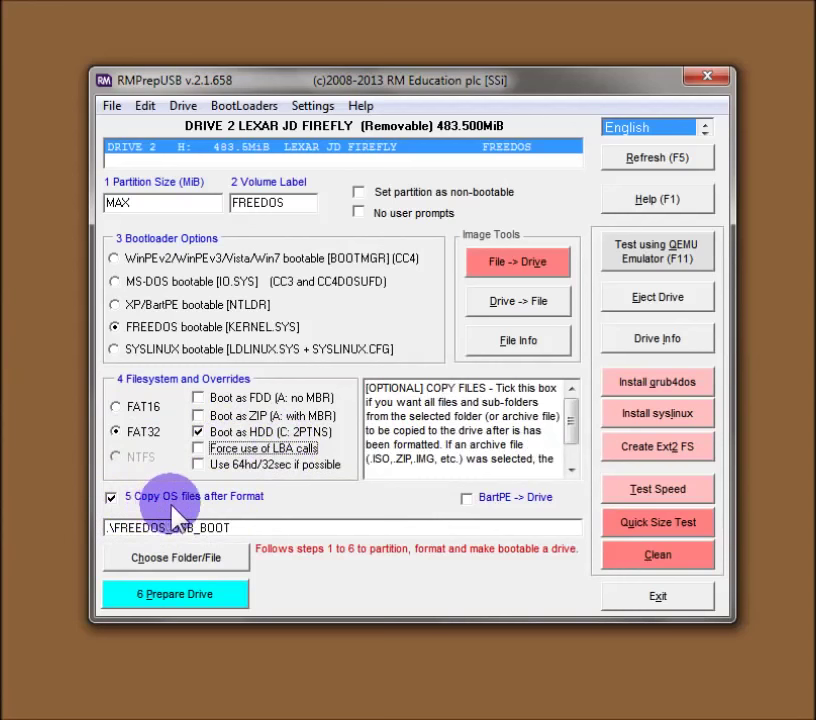
Open the RMPrepUSB installation folder to find the FREEDOS_USB_BOOT source folder
mouse_move(257, 527)
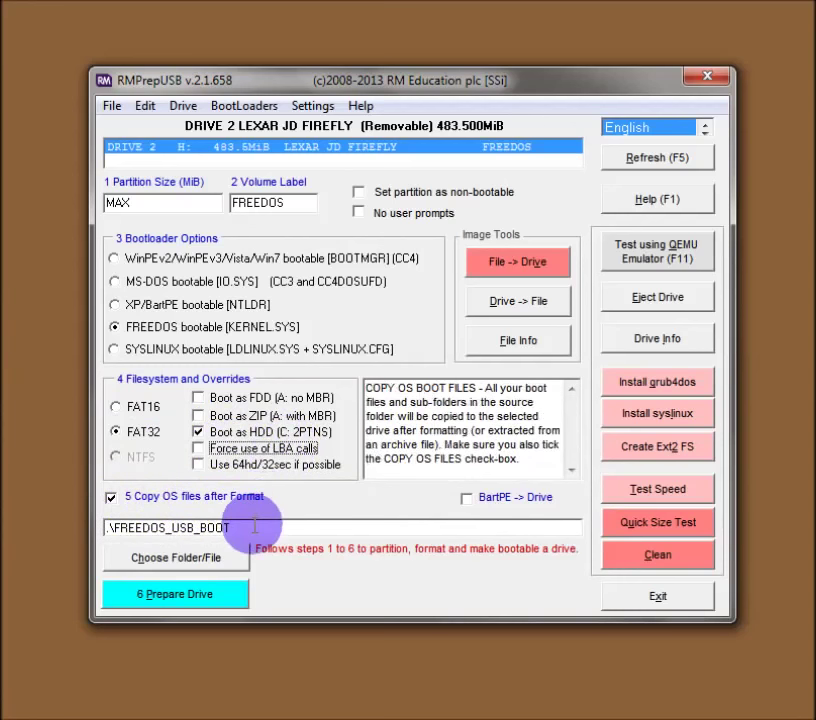
left_click_drag(257, 527, 108, 530)
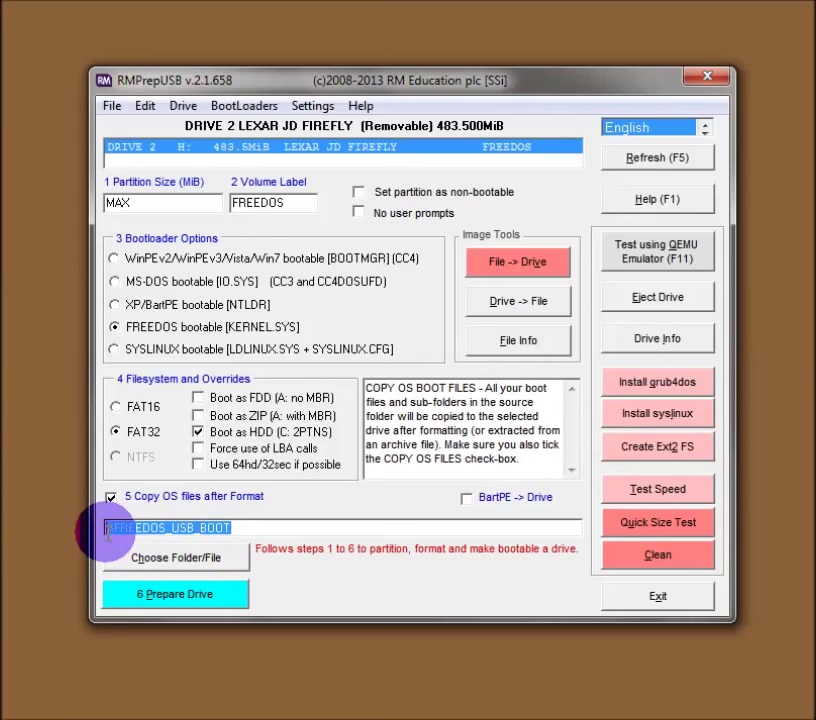
left_click(260, 529)
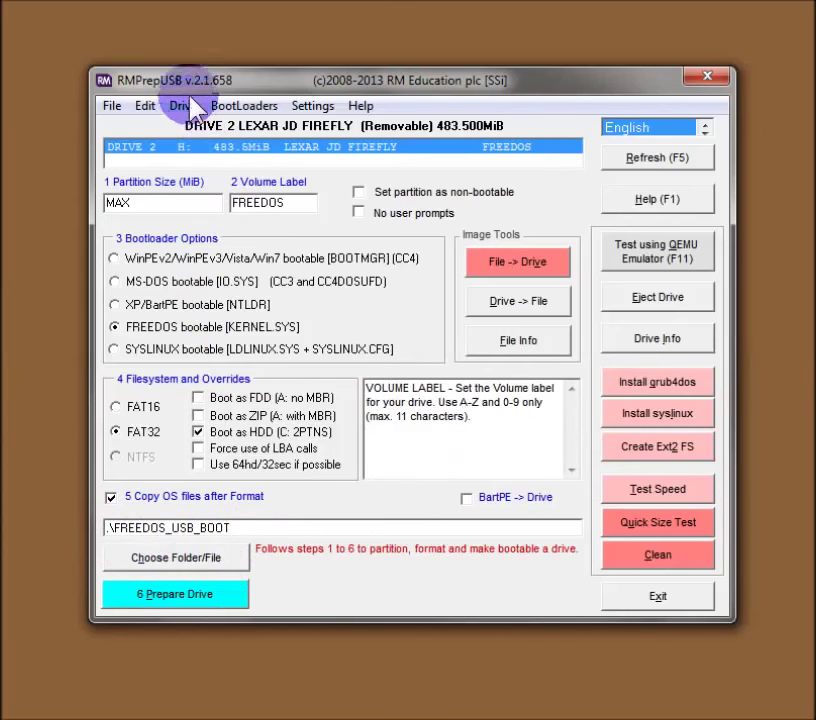
left_click(113, 107)
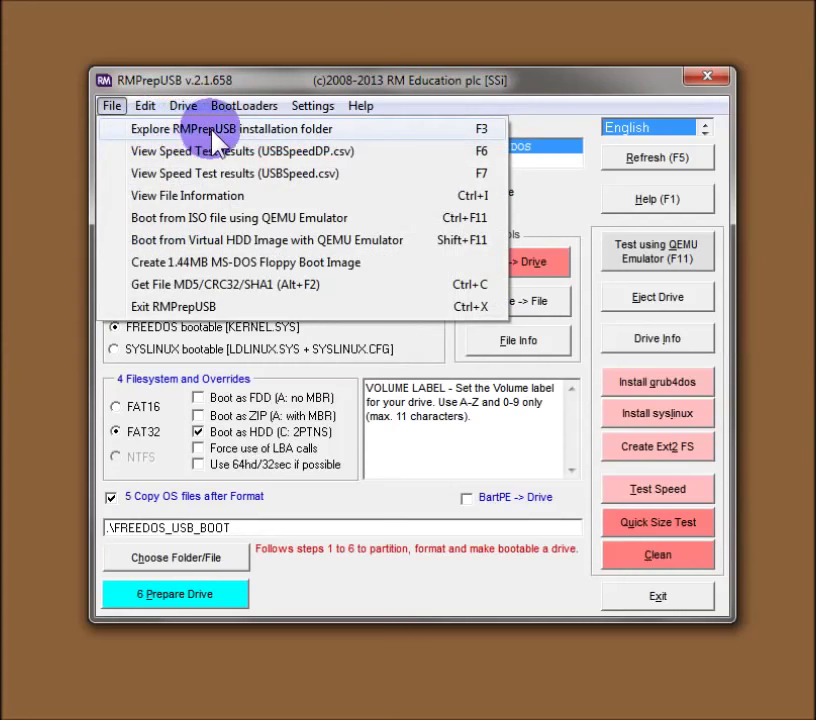
left_click(476, 140)
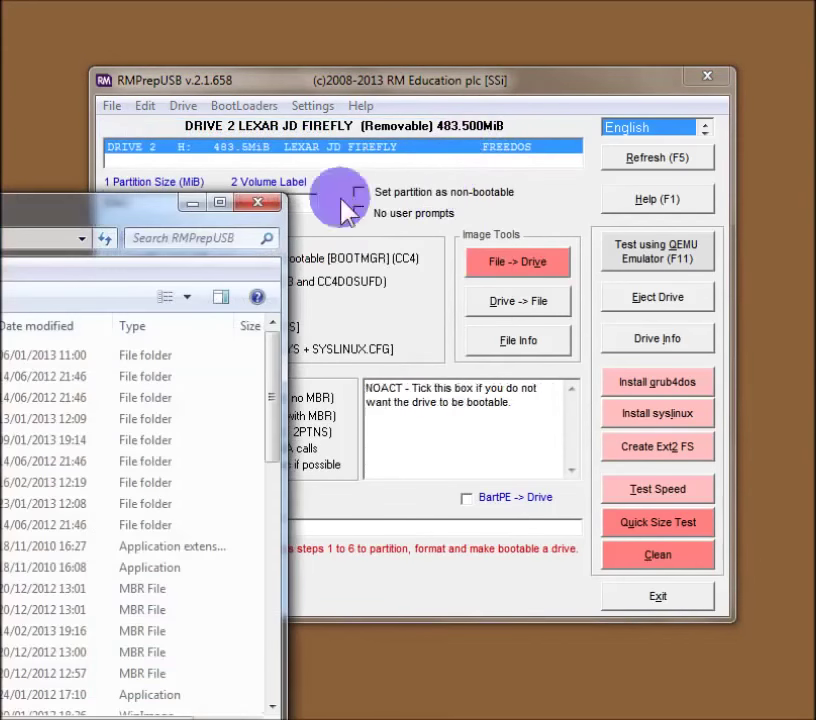
left_click_drag(40, 210, 290, 85)
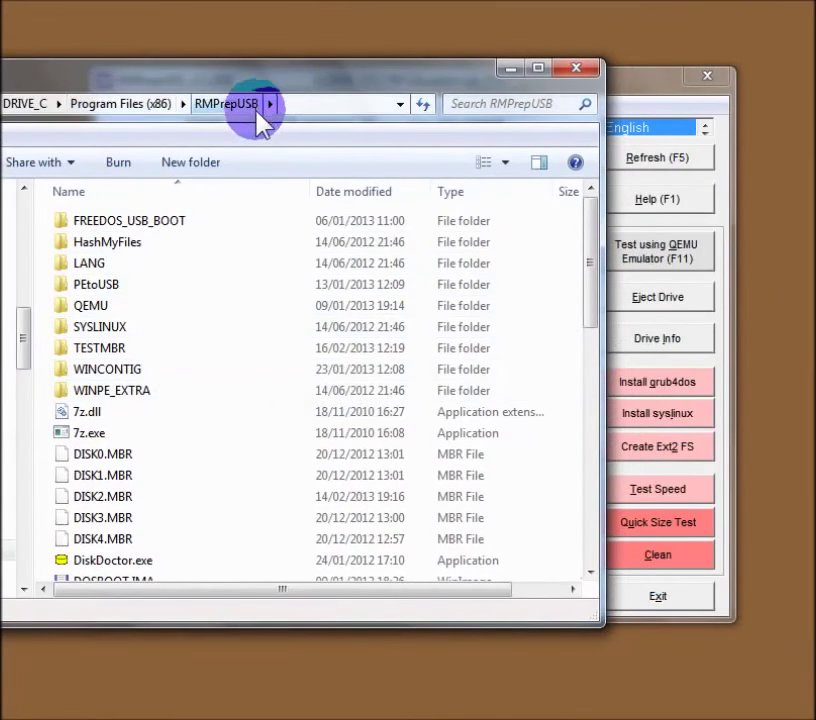
Open the FREEDOS_USB_BOOT folder to examine the boot files it holds, and close the Explorer window
double_click(175, 237)
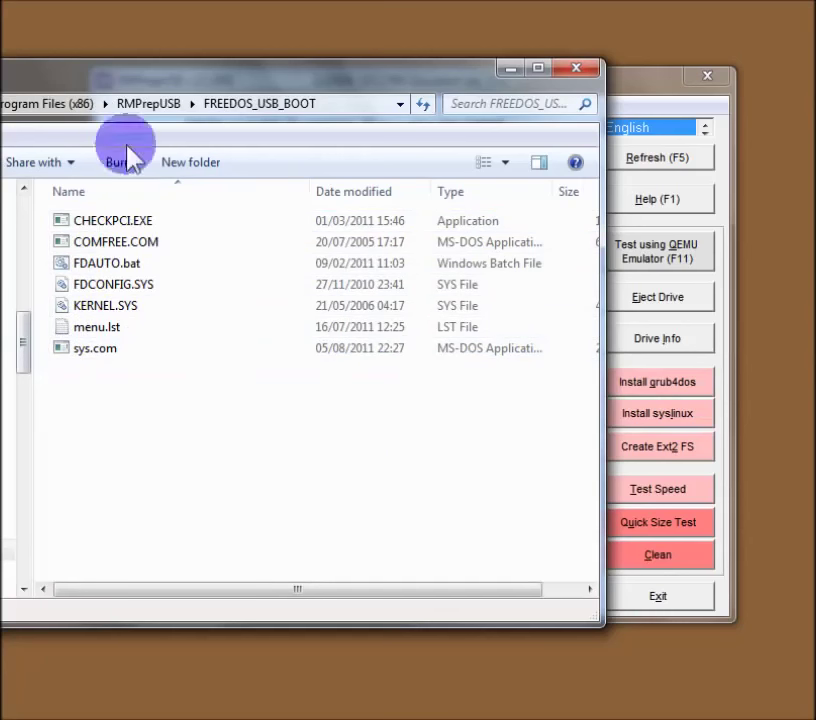
left_click(577, 70)
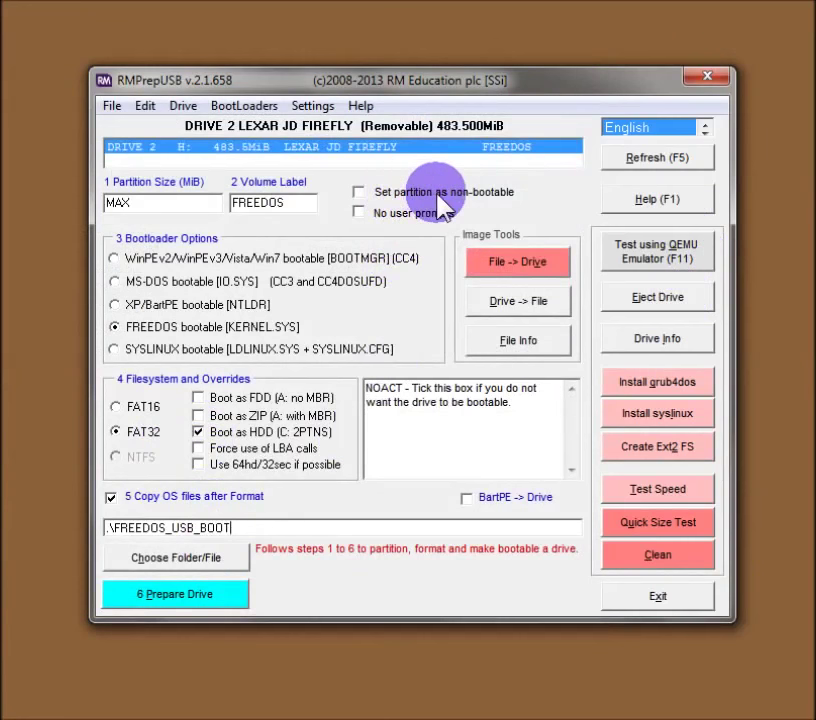
Try the Set partition as non-bootable and No user prompts options, and leave both cleared
left_click(367, 195)
left_click(367, 197)
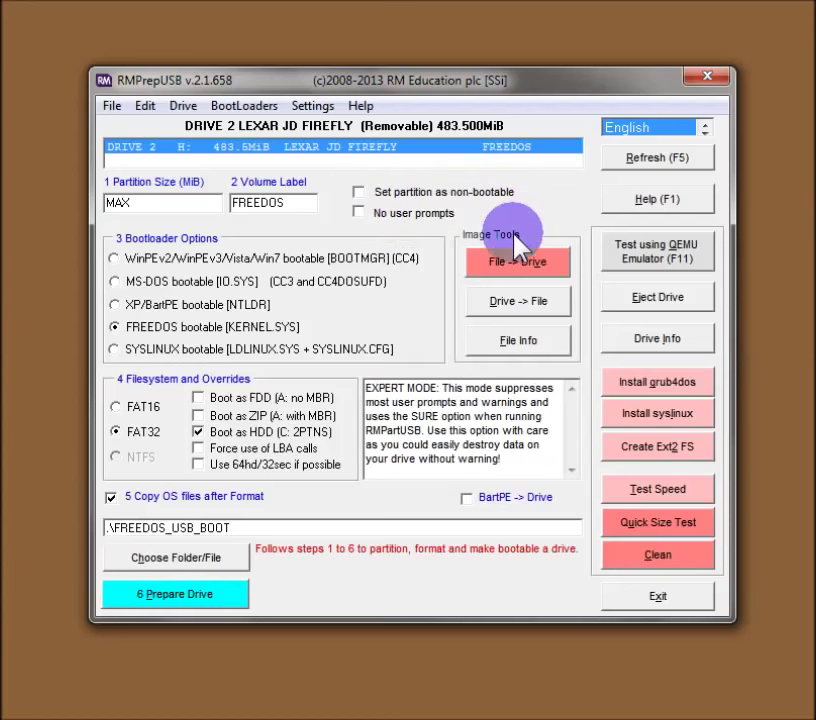
left_click(359, 213)
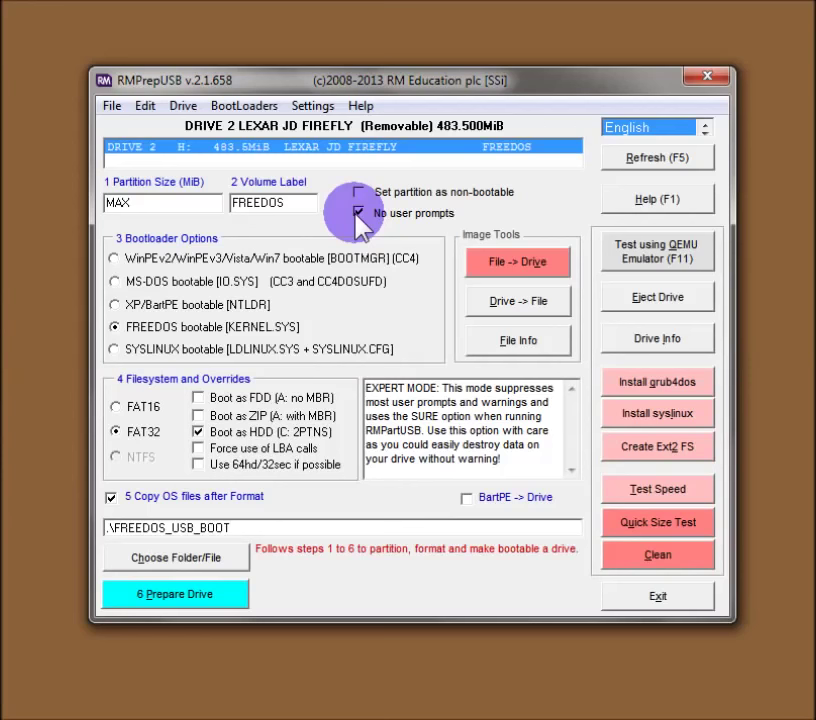
left_click(359, 213)
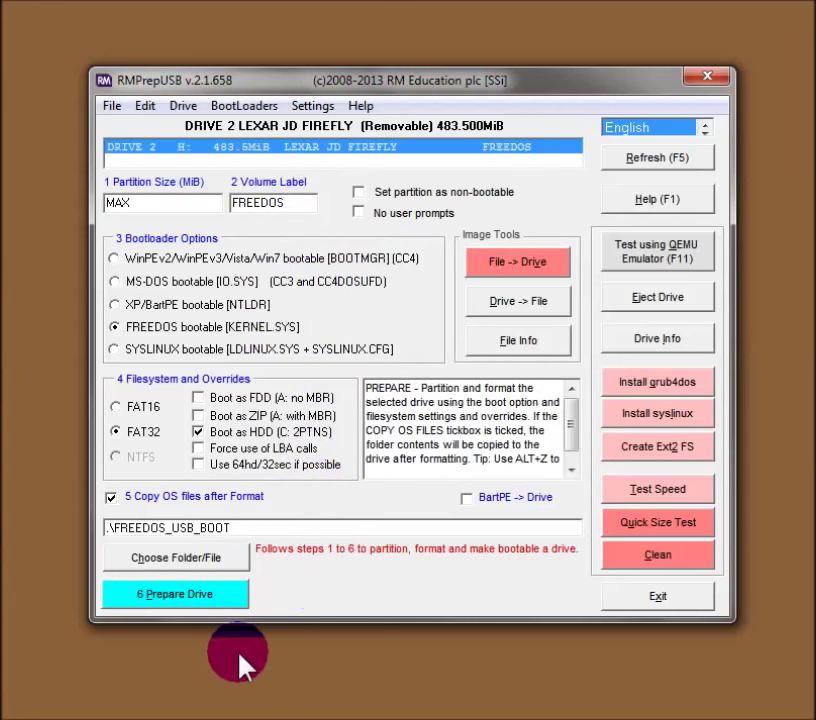
Prepare drive 2 (LEXAR JD FIREFLY) as a FAT32 FREEDOS drive, approve erasing all its data, and dismiss the copy message
left_click(203, 600)
left_click_drag(110, 385, 435, 329)
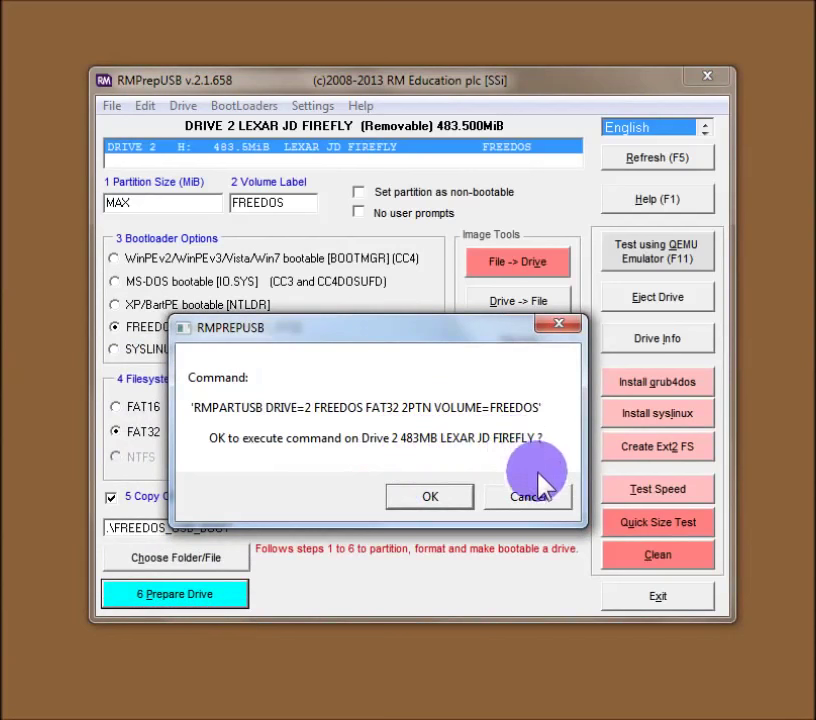
left_click(447, 503)
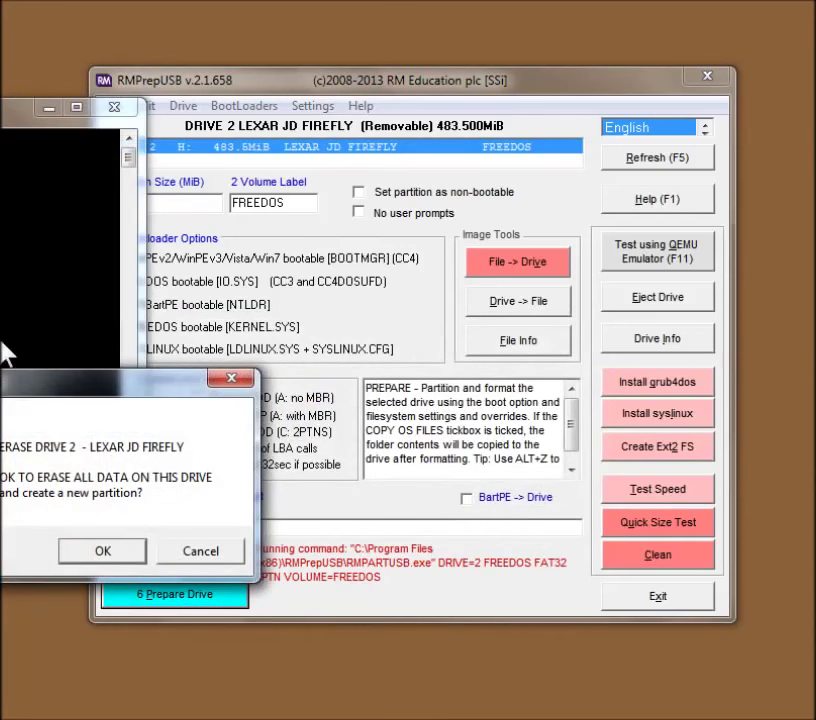
left_click_drag(32, 385, 322, 312)
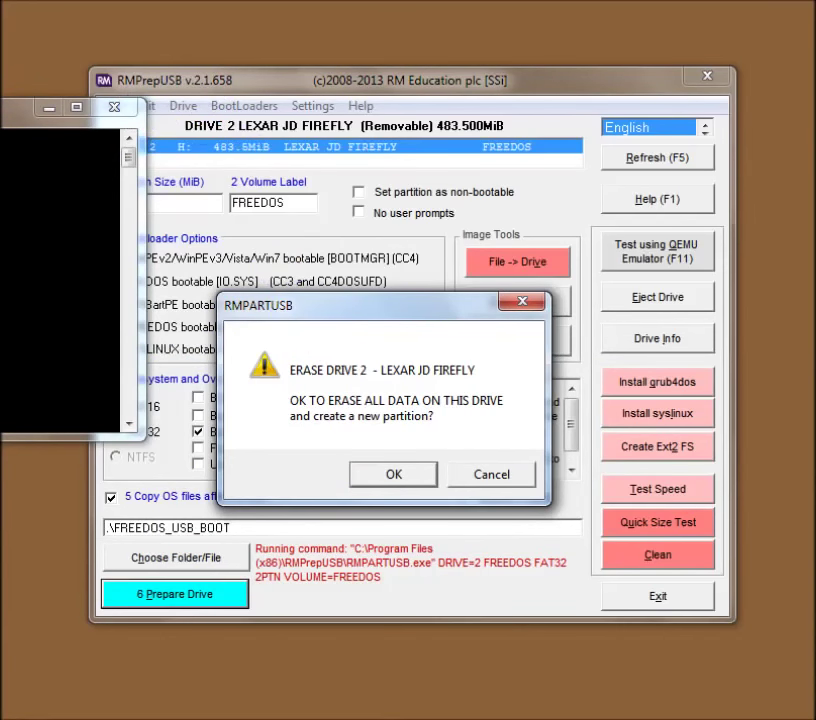
left_click(258, 150)
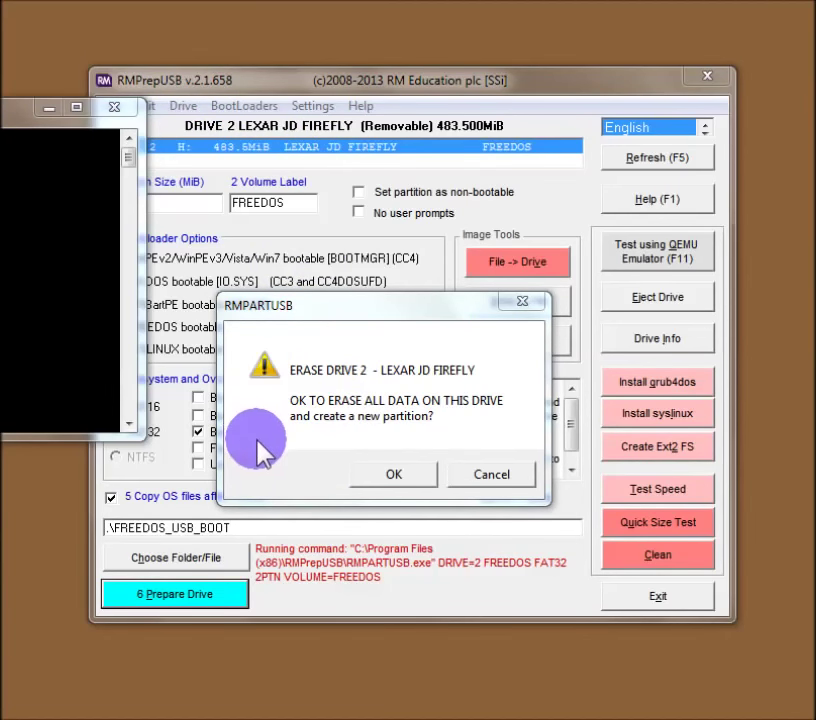
left_click(372, 480)
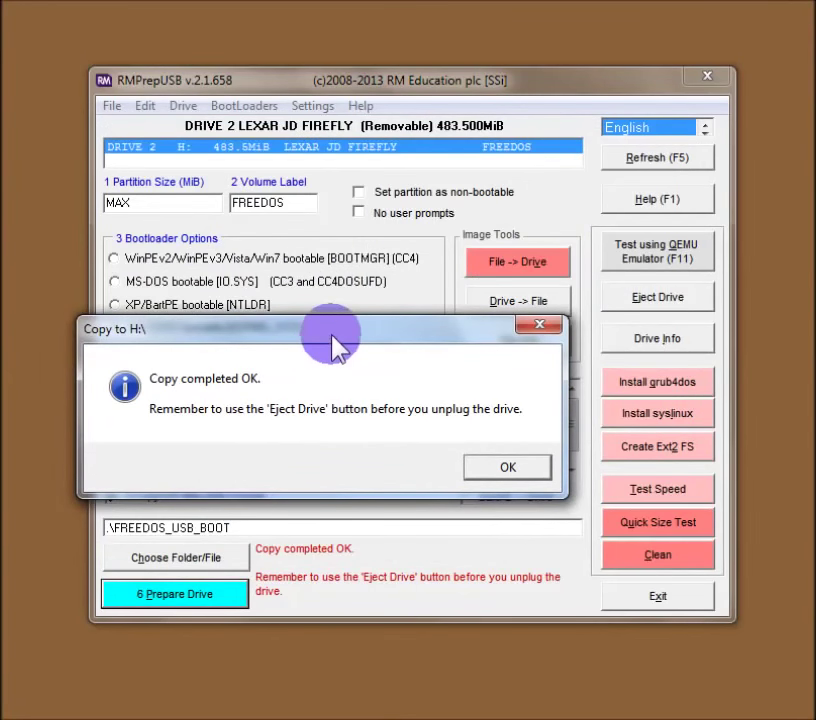
left_click_drag(339, 334, 362, 260)
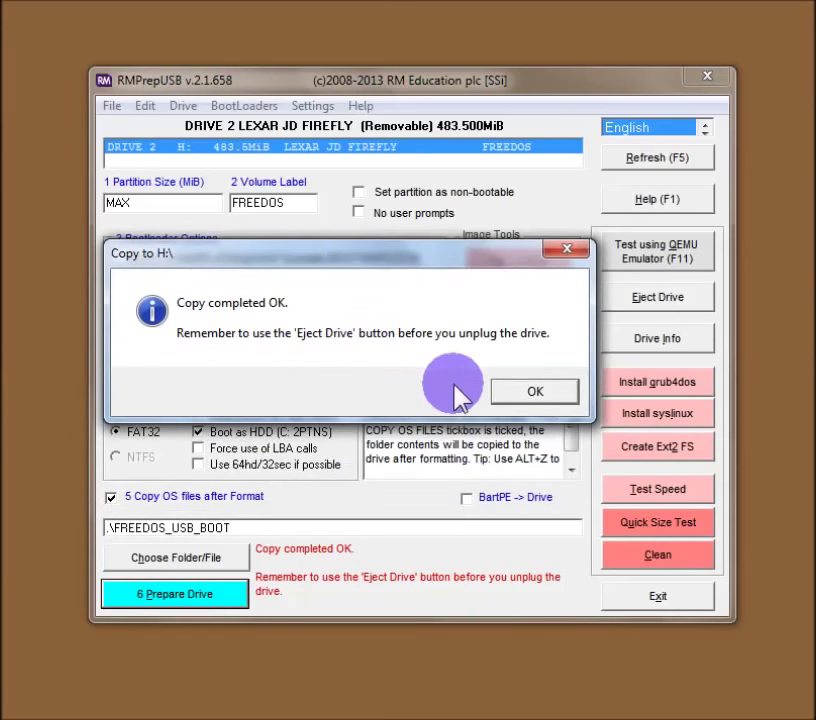
key("Return")
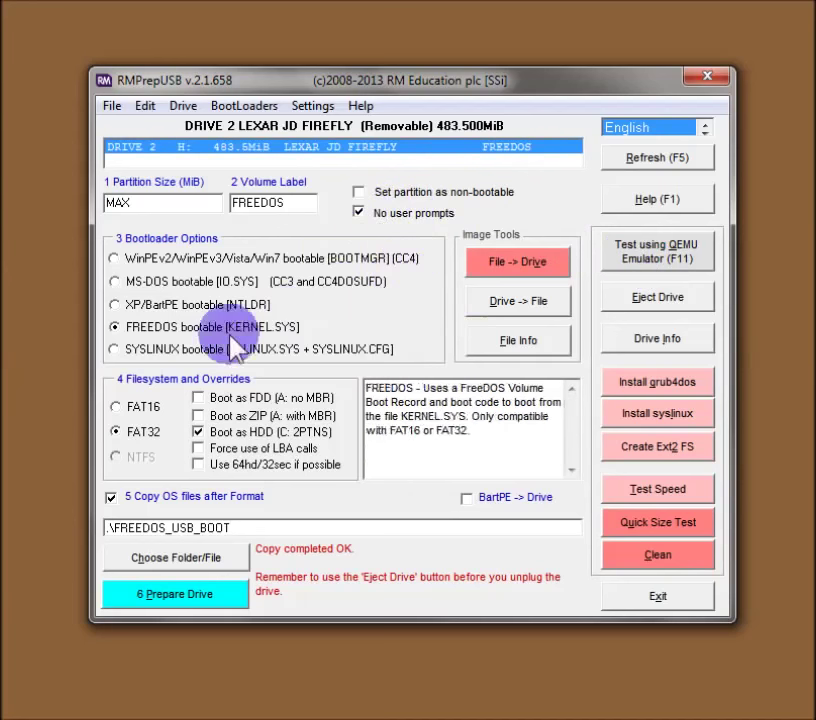
Prepare drive 2 again with No user prompts enabled, and bring the RMPARTUSB output into full view
left_click(220, 597)
left_click_drag(162, 385, 410, 318)
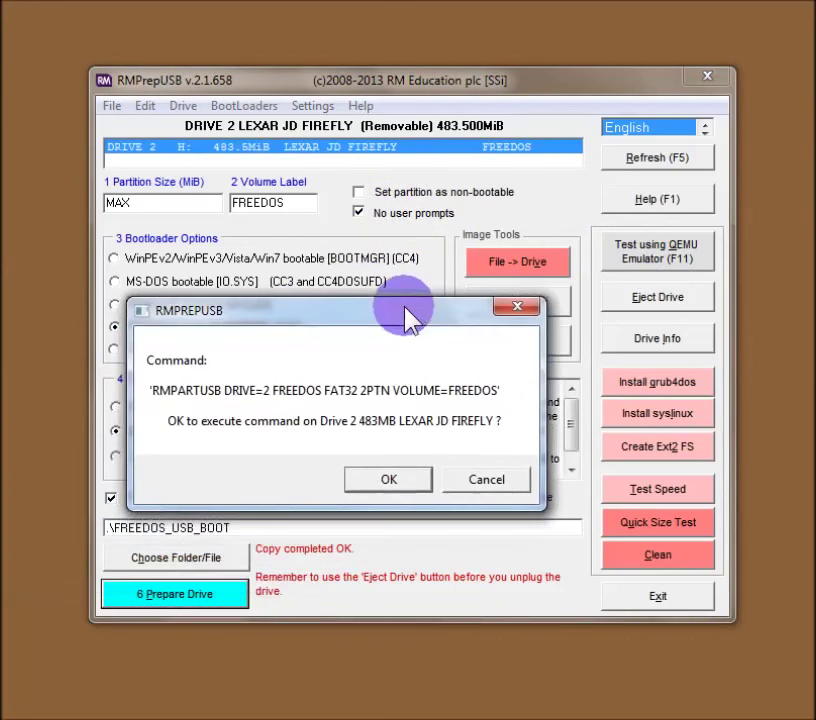
left_click(389, 480)
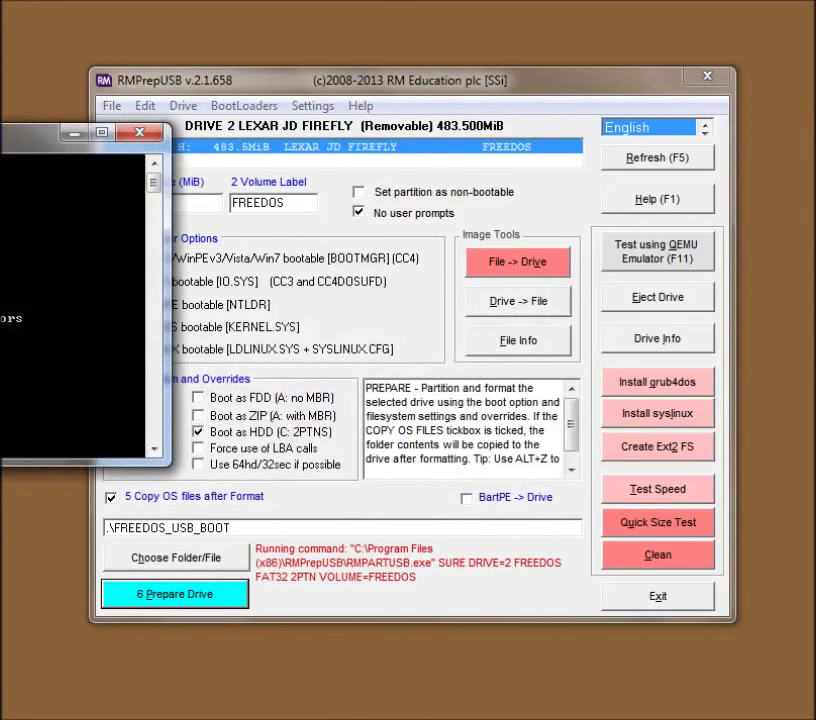
left_click_drag(0, 127, 495, 138)
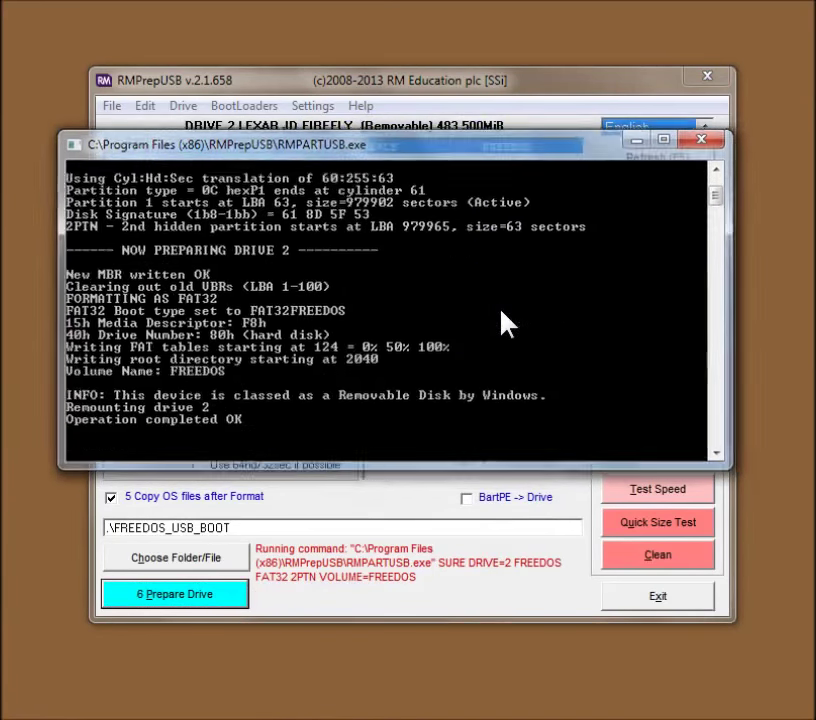
left_click(506, 321)
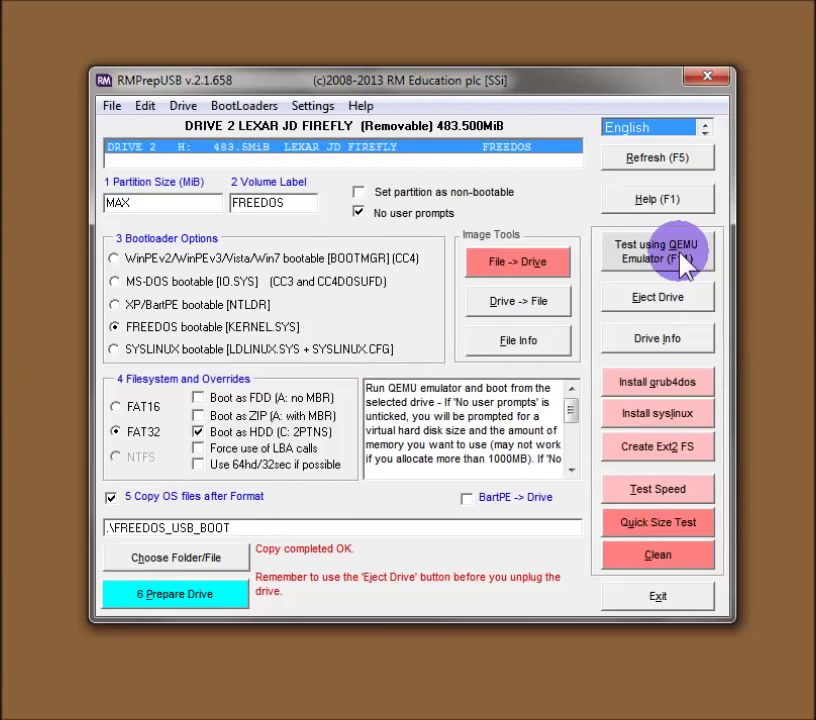
Clear No user prompts and start the QEMU emulator test with virtual hard disk size 1 to use the existing image
left_click(358, 212)
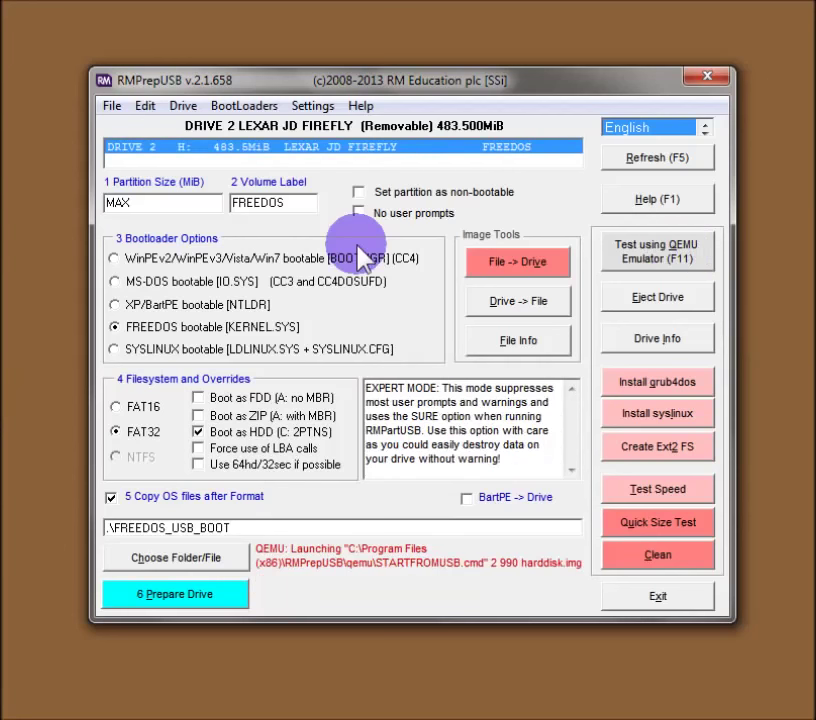
left_click(656, 252)
left_click_drag(177, 258, 437, 277)
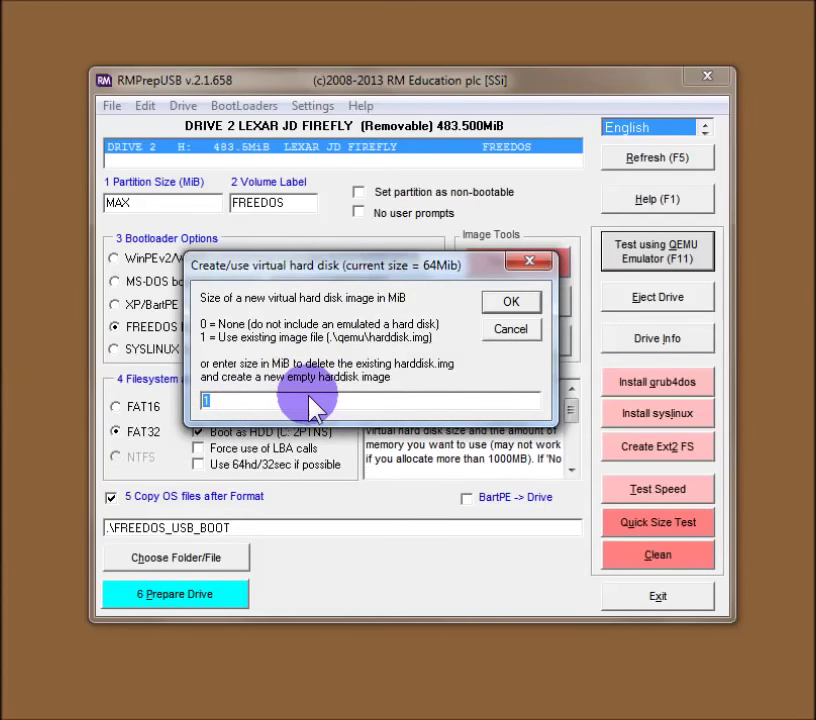
type("2000")
key("BackSpace")
key("BackSpace")
key("BackSpace")
key("BackSpace")
type("1")
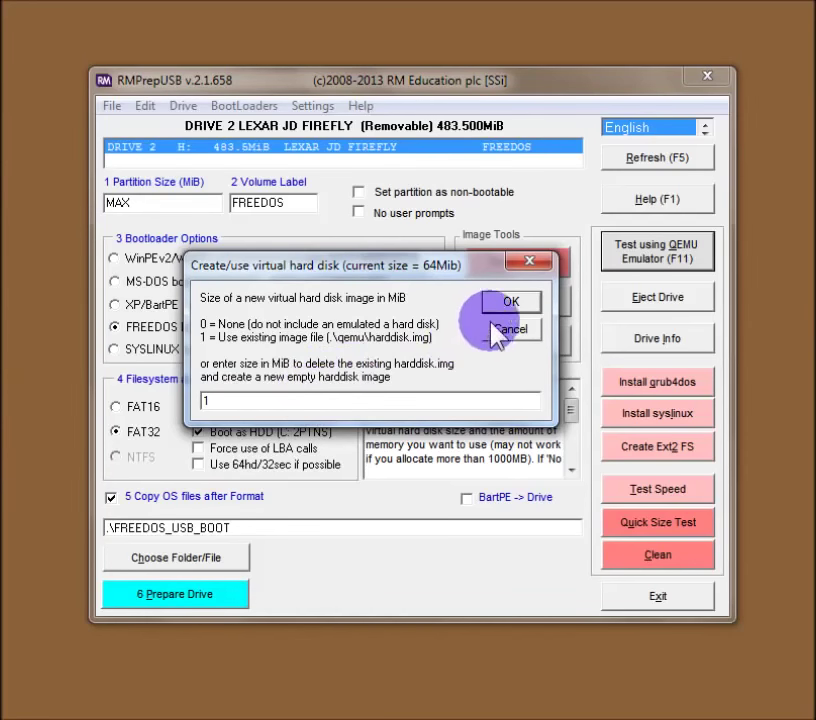
left_click(509, 302)
Allocate 50 MiB of virtual memory, launch the QEMU session and bring its window into full view
left_click_drag(183, 258, 492, 262)
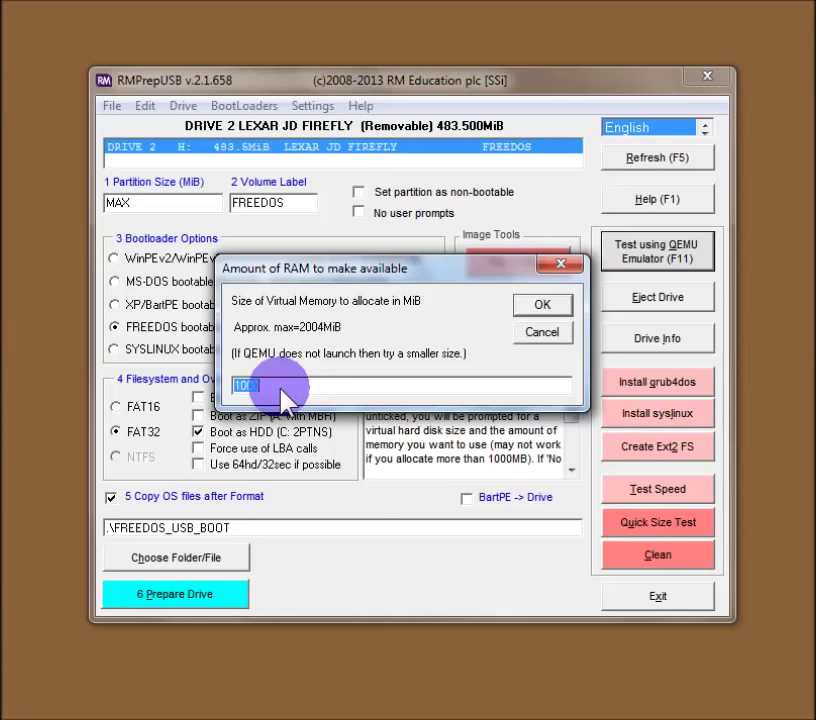
type("50")
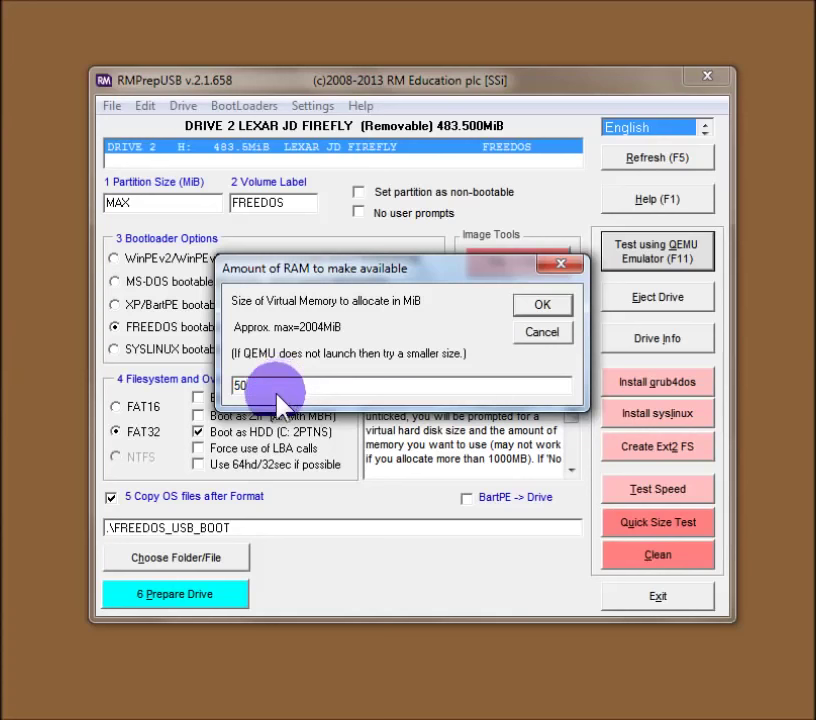
left_click(544, 307)
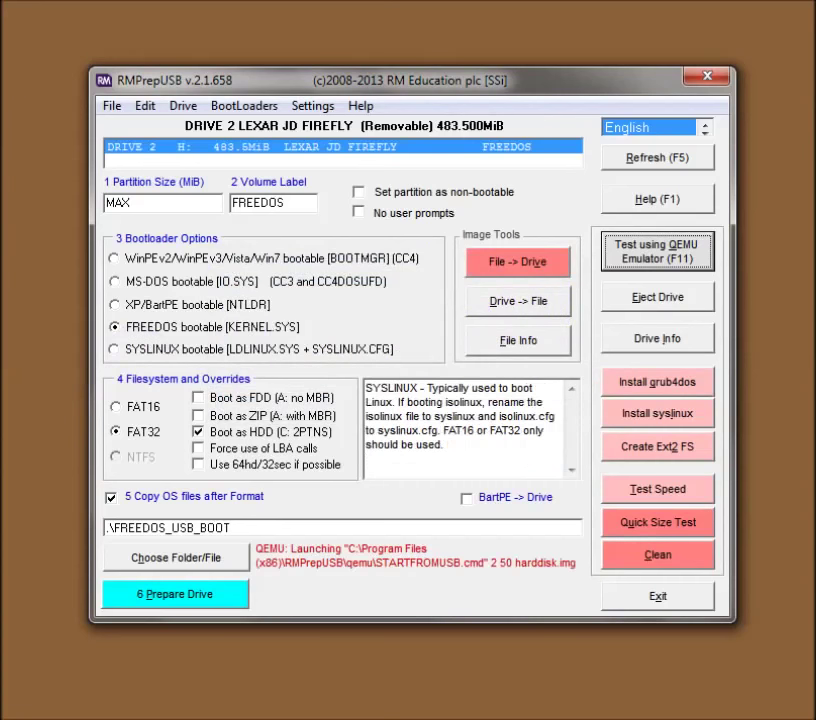
left_click_drag(5, 32, 385, 58)
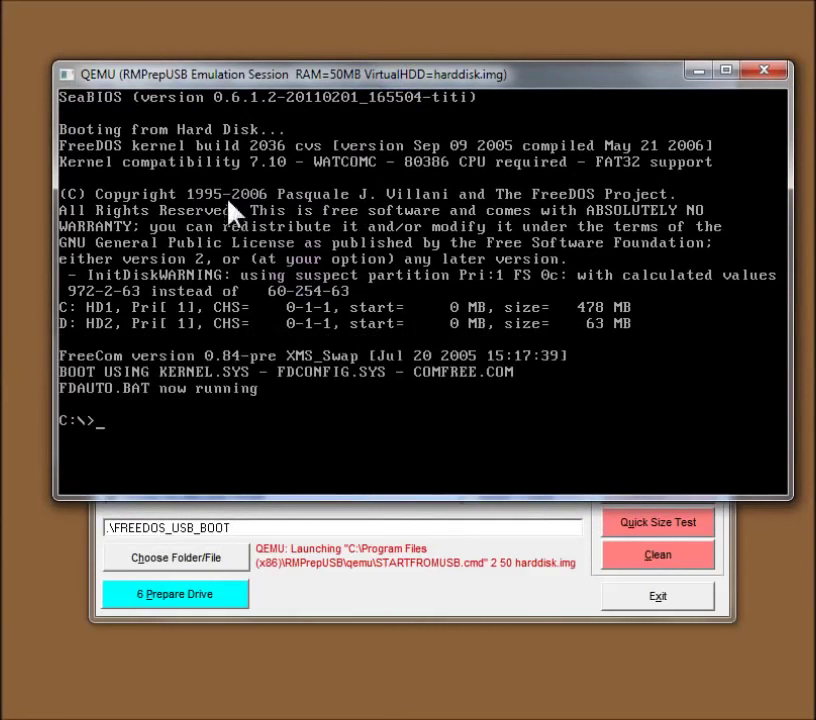
List the files on drive C: with dir in the emulated FreeDOS session
left_click(547, 80)
key("Return")
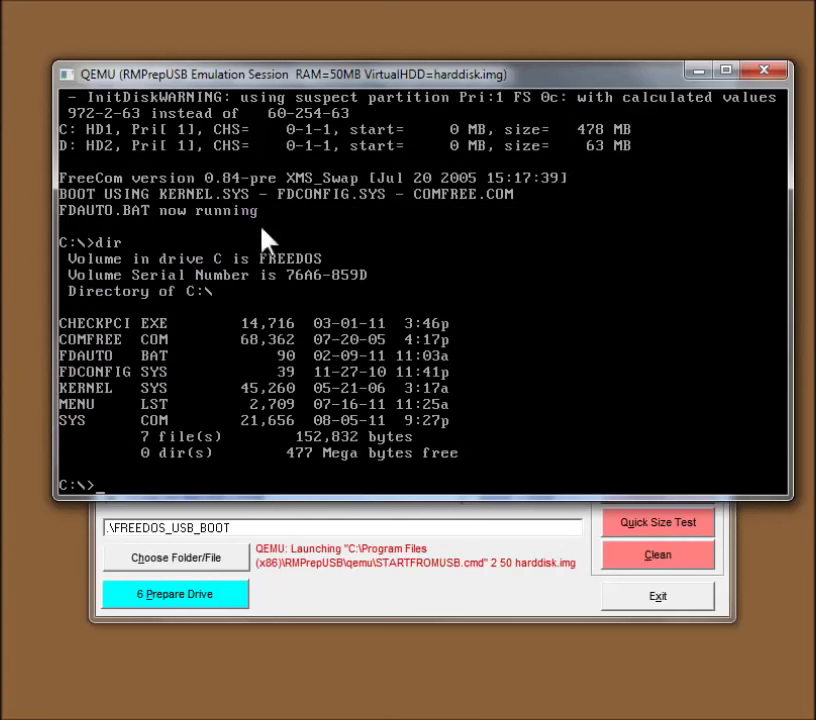
left_click_drag(338, 84, 355, 262)
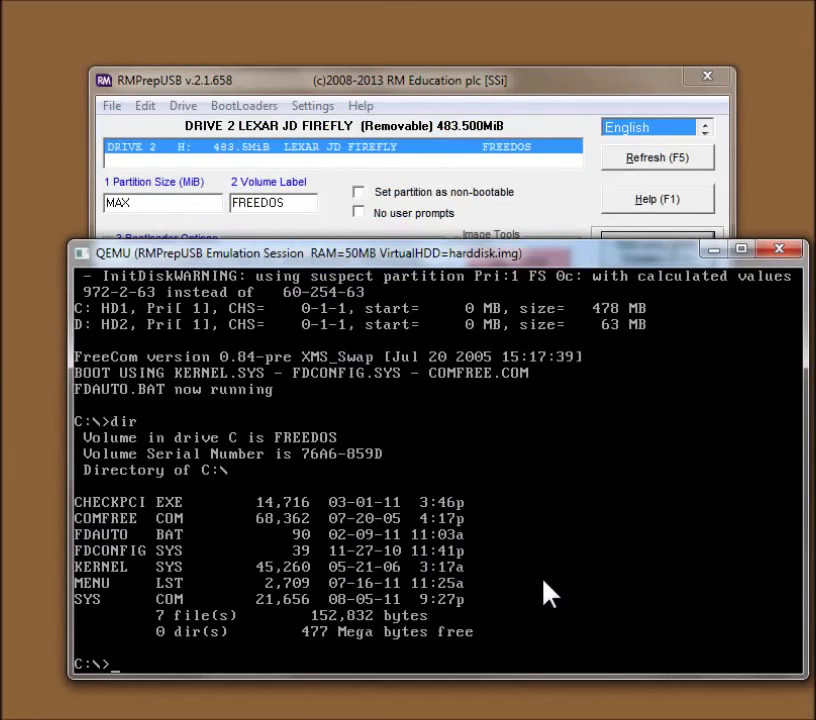
Run checkpci for its syntax, and run checkpci l to list all PCI functions
type("checkpci")
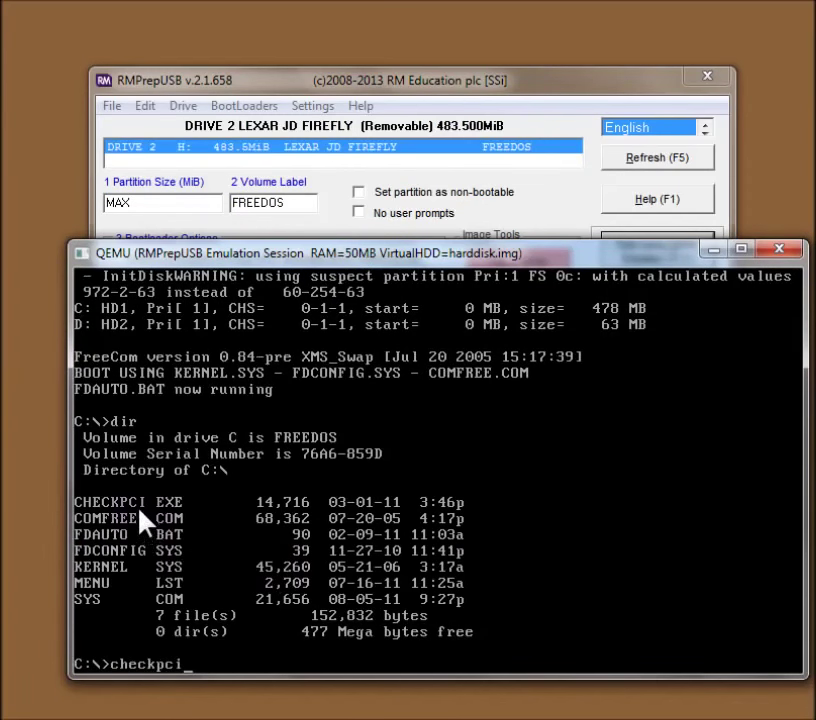
key("Return")
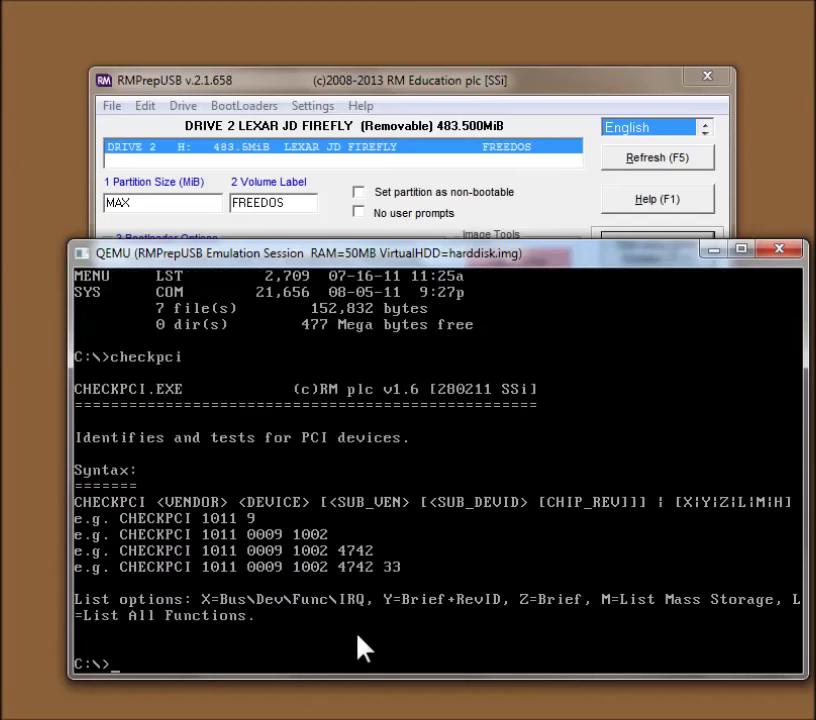
key("Up")
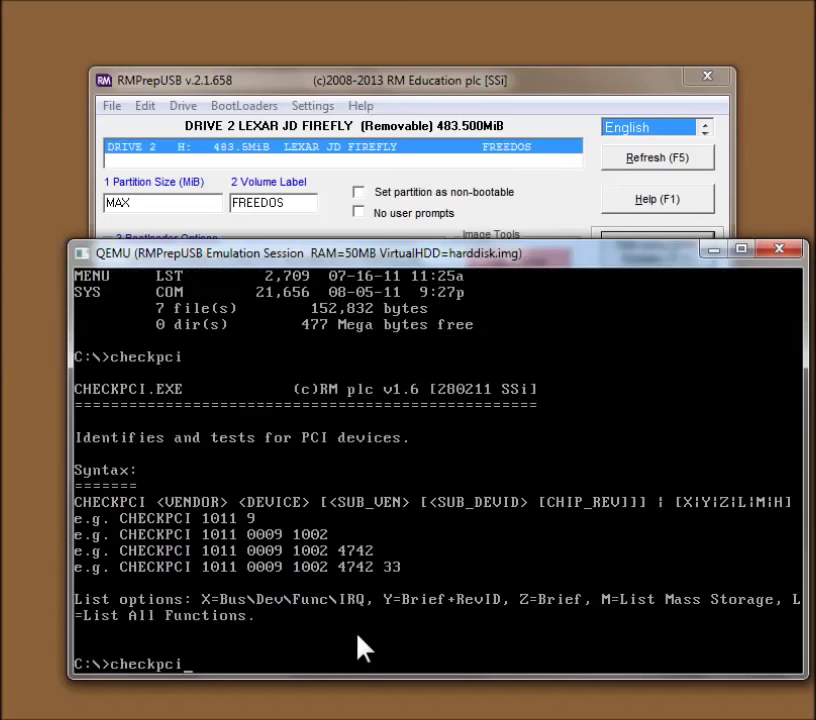
type("l")
key("Return")
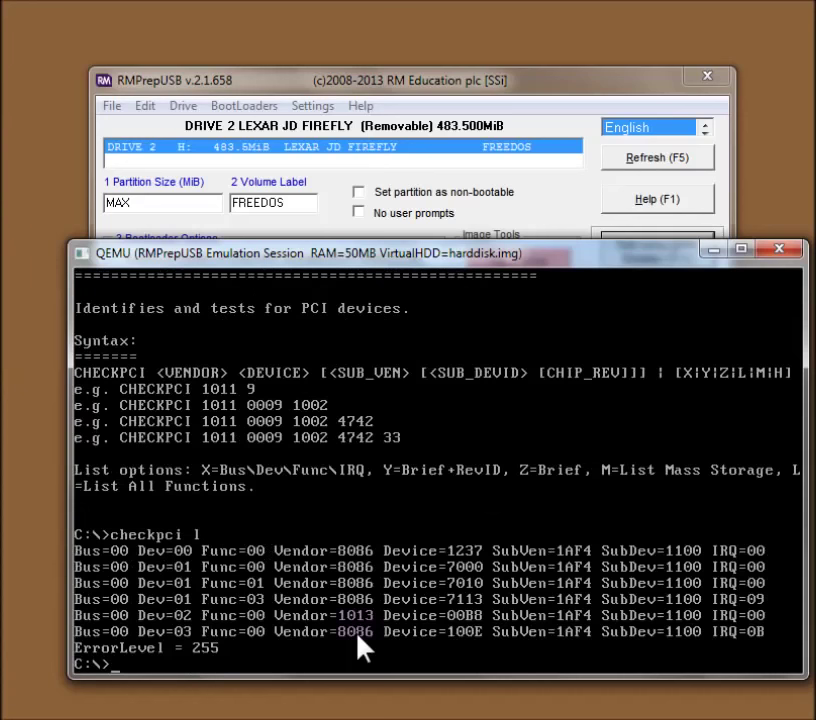
Run checkpci m to list the mass storage devices, and close the QEMU session
key("Up")
key("BackSpace")
type("m")
key("Return")
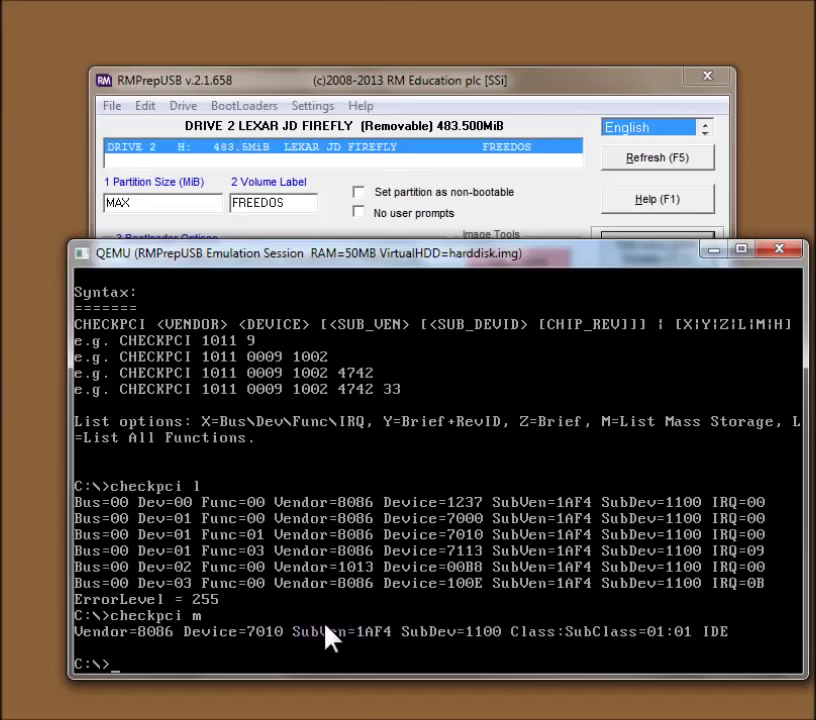
left_click(779, 249)
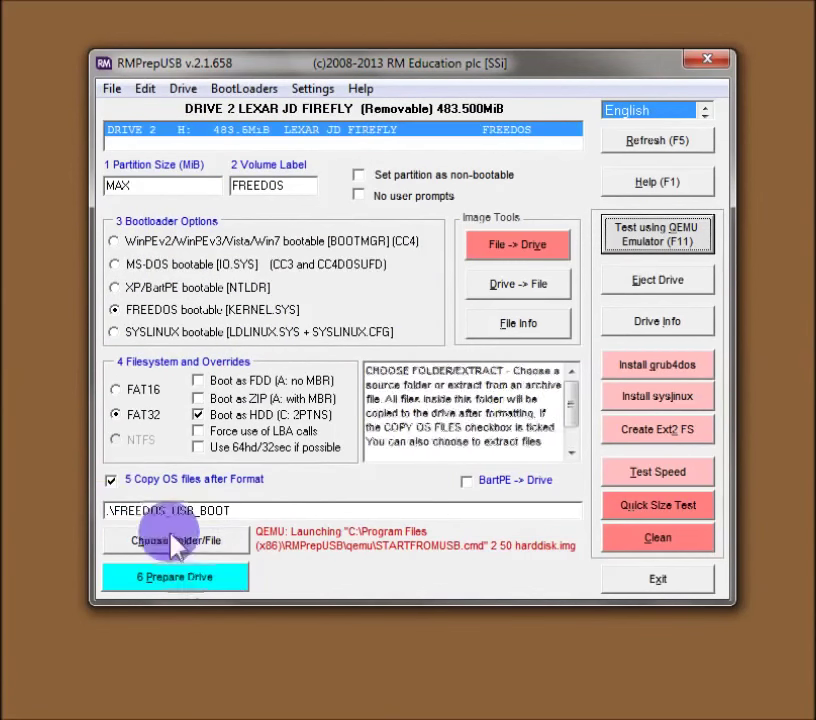
Turn off the Copy OS files after Format option
left_click(111, 481)
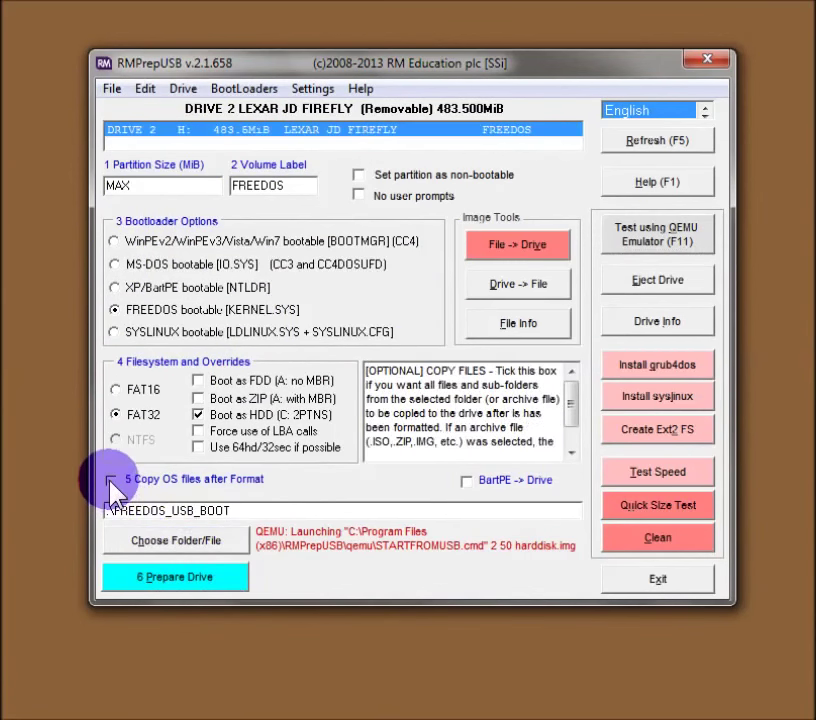